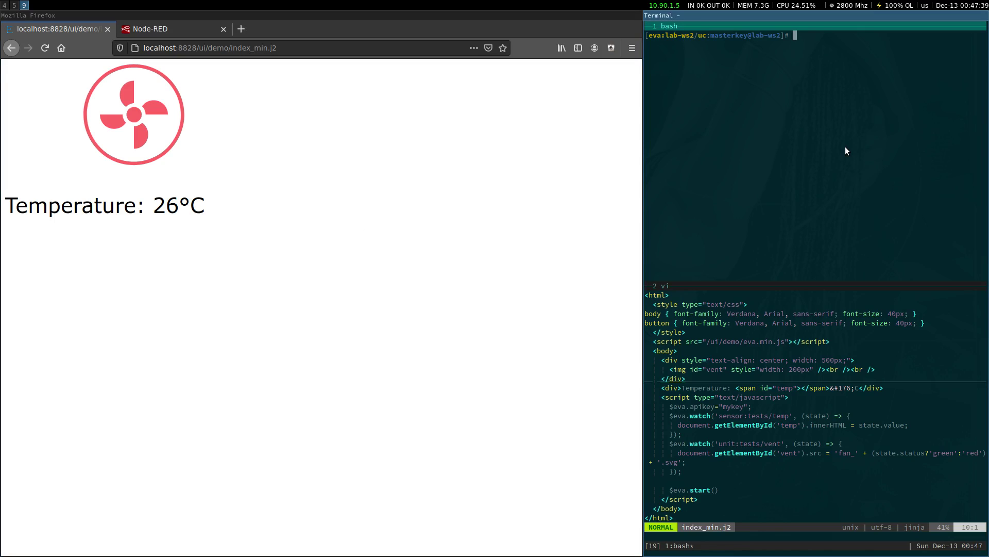
List the registered items in the EVA console and examine the temperature reading on the demo page
{"action": "type", "text": "list"}
{"action": "key", "text": "Return"}
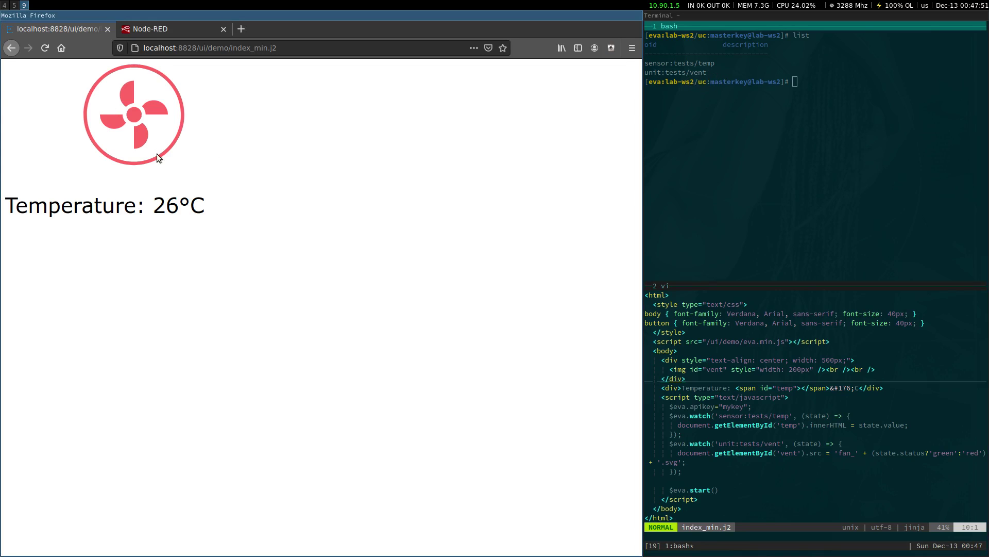
{"action": "left_click_drag", "start_coordinate": [92, 205], "coordinate": [226, 209]}
{"action": "left_click", "coordinate": [227, 209]}
{"action": "left_click_drag", "start_coordinate": [114, 205], "coordinate": [221, 219]}
{"action": "left_click", "coordinate": [220, 218]}
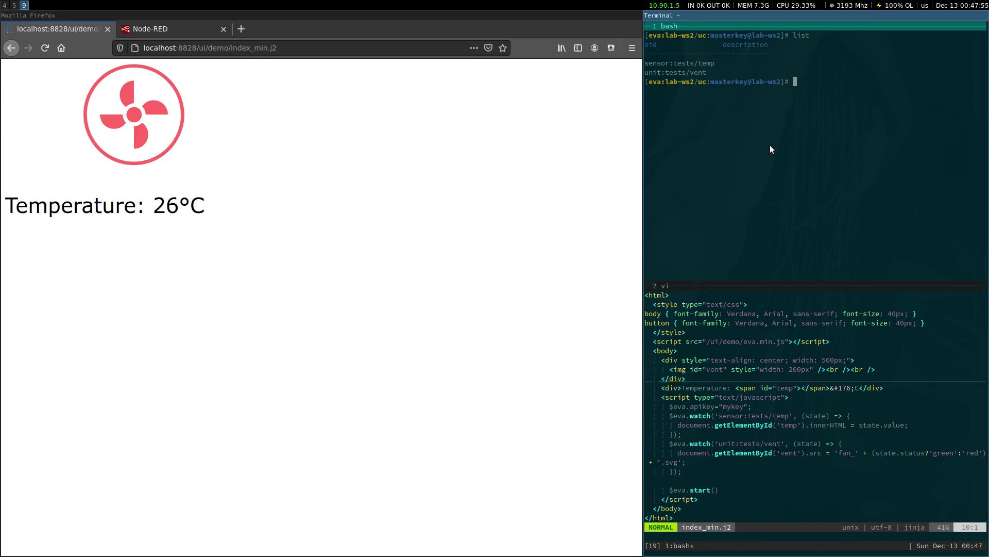
Read through the index_min.j2 source from its first line to its closing html tag
{"action": "left_click", "coordinate": [848, 345]}
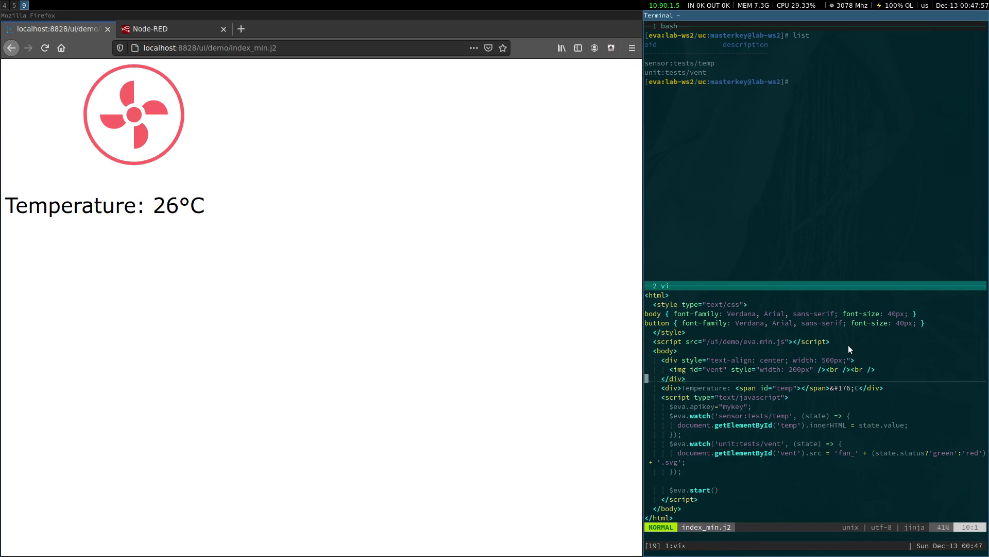
{"action": "key", "text": "Up"}
{"action": "key", "text": "Up"}
{"action": "key", "text": "Up"}
{"action": "key", "text": "Up"}
{"action": "key", "text": "Up"}
{"action": "key", "text": "Up"}
{"action": "key", "text": "Up"}
{"action": "key", "text": "Up"}
{"action": "key", "text": "Up"}
{"action": "key", "text": "Down"}
{"action": "key", "text": "Down"}
{"action": "key", "text": "Down"}
{"action": "key", "text": "Down"}
{"action": "key", "text": "Down"}
{"action": "key", "text": "Down"}
{"action": "key", "text": "Down"}
{"action": "key", "text": "Down"}
{"action": "key", "text": "Down"}
{"action": "key", "text": "Down"}
{"action": "key", "text": "Down"}
{"action": "key", "text": "Down"}
{"action": "key", "text": "Down"}
{"action": "key", "text": "Down"}
{"action": "key", "text": "Down"}
{"action": "key", "text": "Down"}
{"action": "key", "text": "Down"}
{"action": "key", "text": "Down"}
{"action": "key", "text": "Down"}
{"action": "key", "text": "Down"}
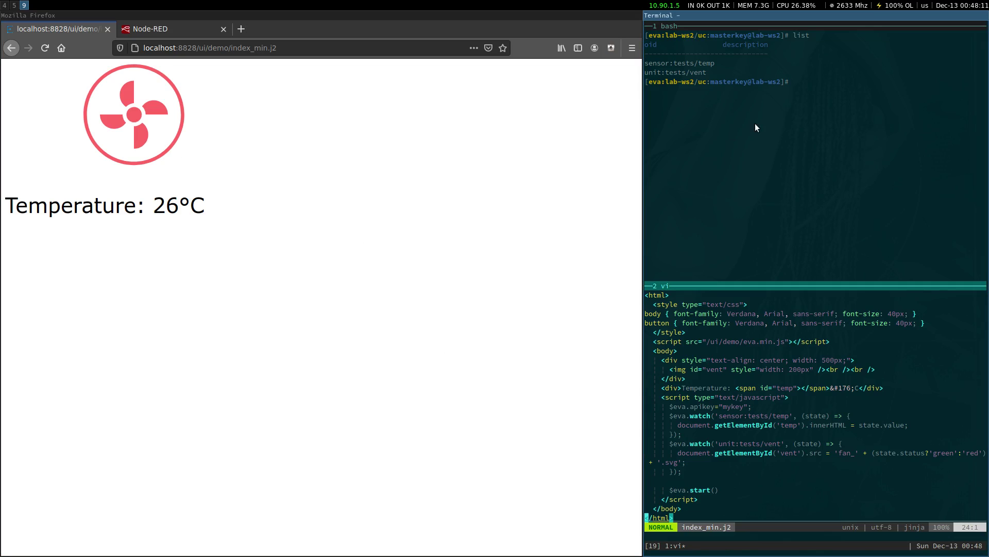
Query the sensor state in the EVA console with state -p sensor
{"action": "left_click", "coordinate": [787, 106]}
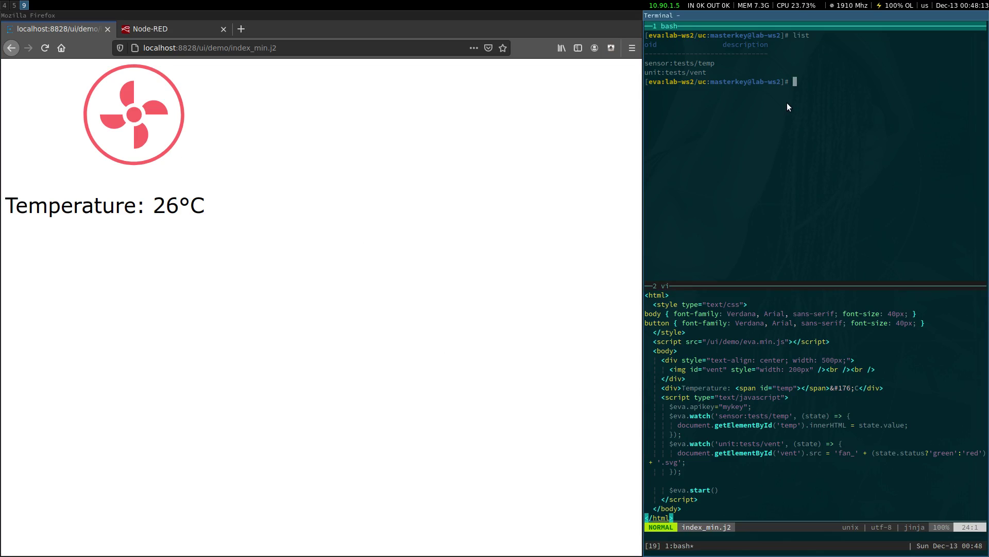
{"action": "type", "text": "state p"}
{"action": "key", "text": "BackSpace"}
{"action": "type", "text": "-p sensor"}
{"action": "key", "text": "Return"}
Update the value of sensor:tests/temp from the console to 10, to 25 and finally to 0
{"action": "type", "text": "update sensor:"}
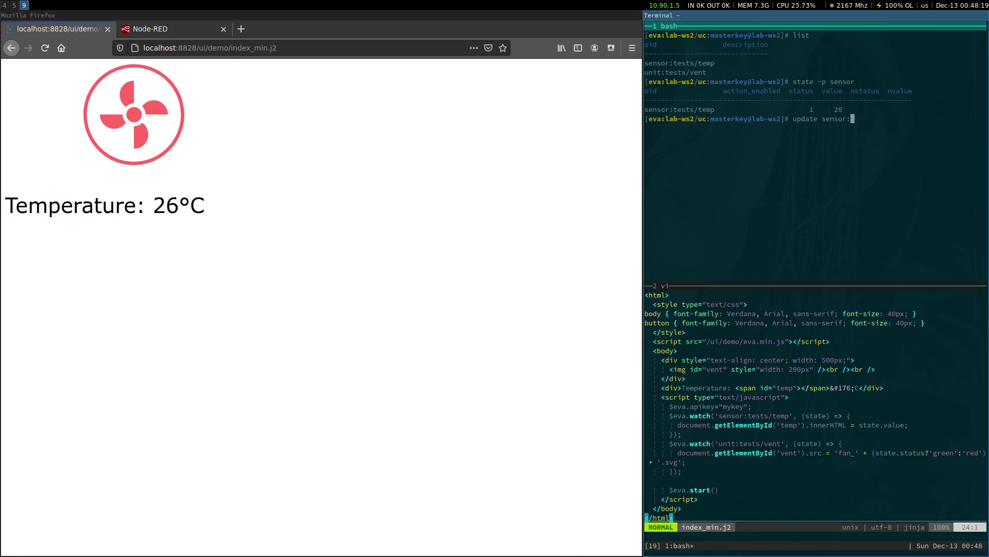
{"action": "type", "text": "tests/temp -v10"}
{"action": "key", "text": "Return"}
{"action": "key", "text": "Up"}
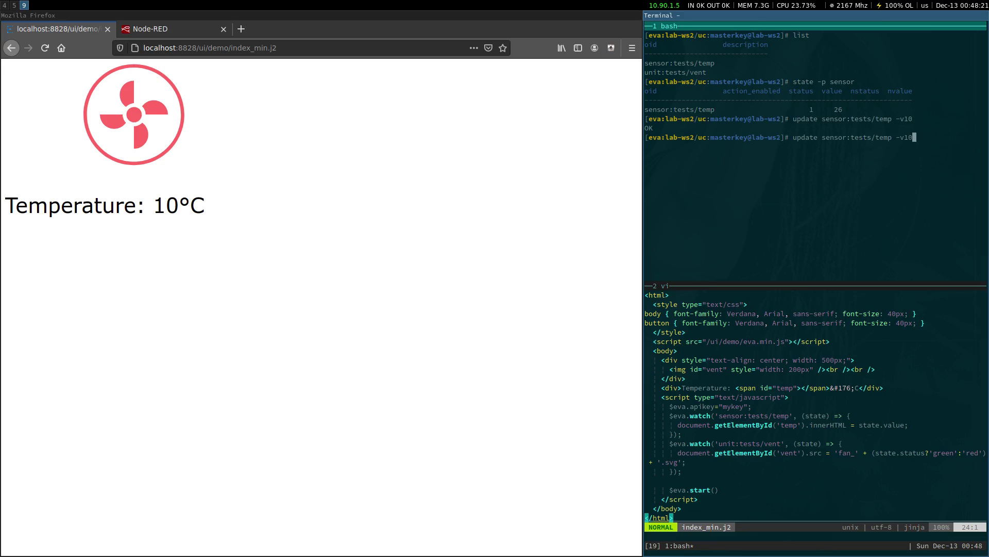
{"action": "key", "text": "BackSpace"}
{"action": "key", "text": "BackSpace"}
{"action": "type", "text": "25"}
{"action": "key", "text": "Return"}
{"action": "key", "text": "Up"}
{"action": "key", "text": "BackSpace"}
{"action": "key", "text": "BackSpace"}
{"action": "type", "text": "0"}
{"action": "key", "text": "Return"}
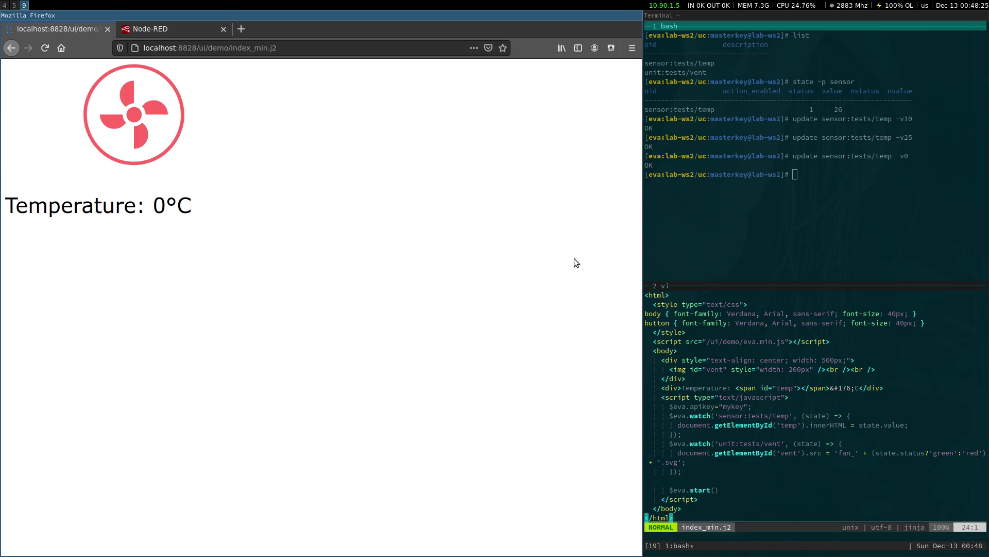
Switch to the Node-RED editor and add an mqtt in node to Flow 1
{"action": "left_click", "coordinate": [182, 31]}
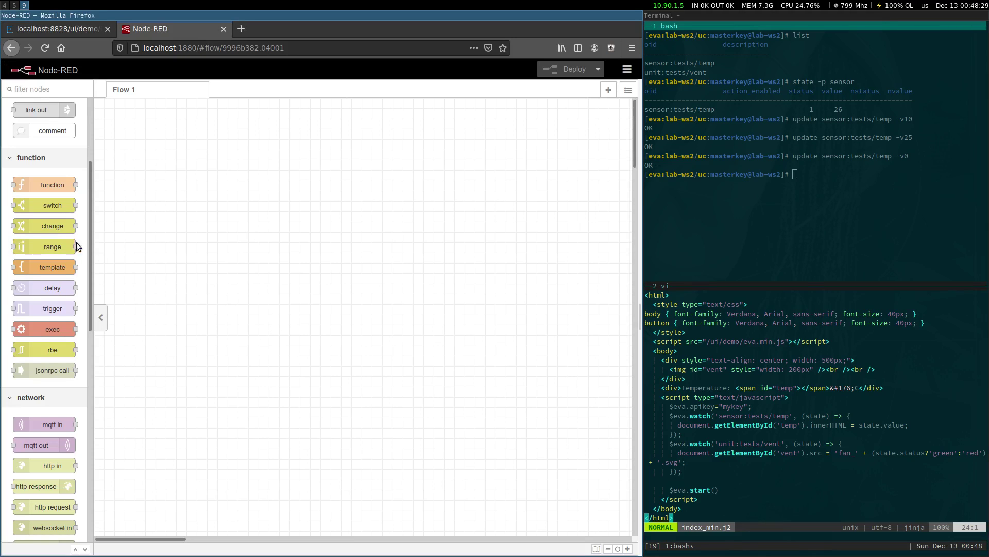
{"action": "scroll", "coordinate": [56, 237], "scroll_direction": "down", "scroll_amount": 4}
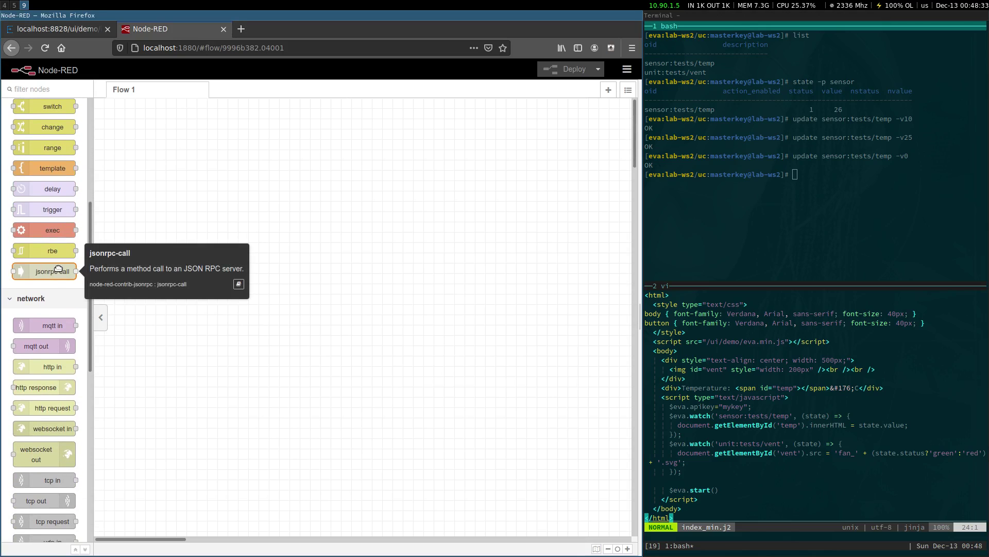
{"action": "scroll", "coordinate": [60, 288], "scroll_direction": "down", "scroll_amount": 2}
{"action": "scroll", "coordinate": [60, 298], "scroll_direction": "down", "scroll_amount": 2}
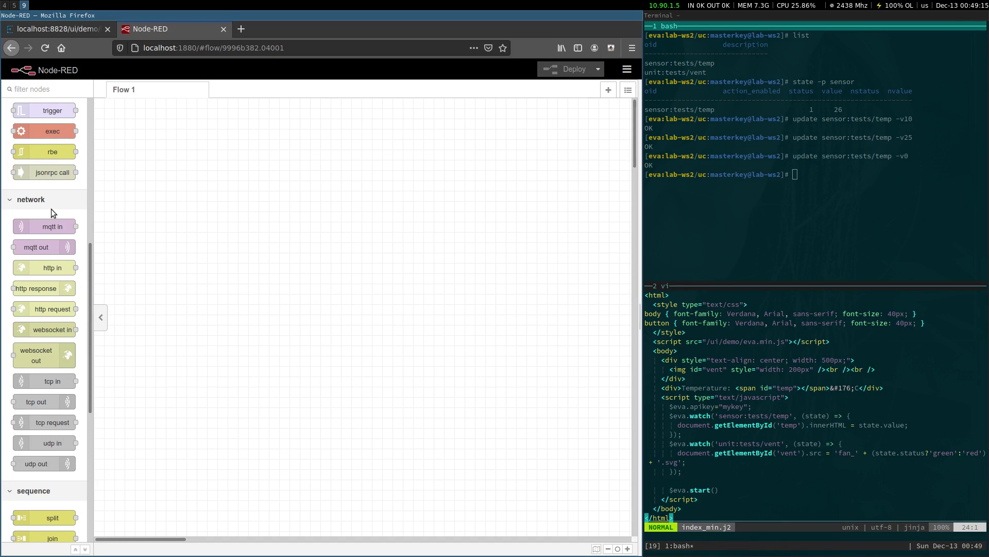
{"action": "left_click_drag", "start_coordinate": [51, 226], "coordinate": [222, 249]}
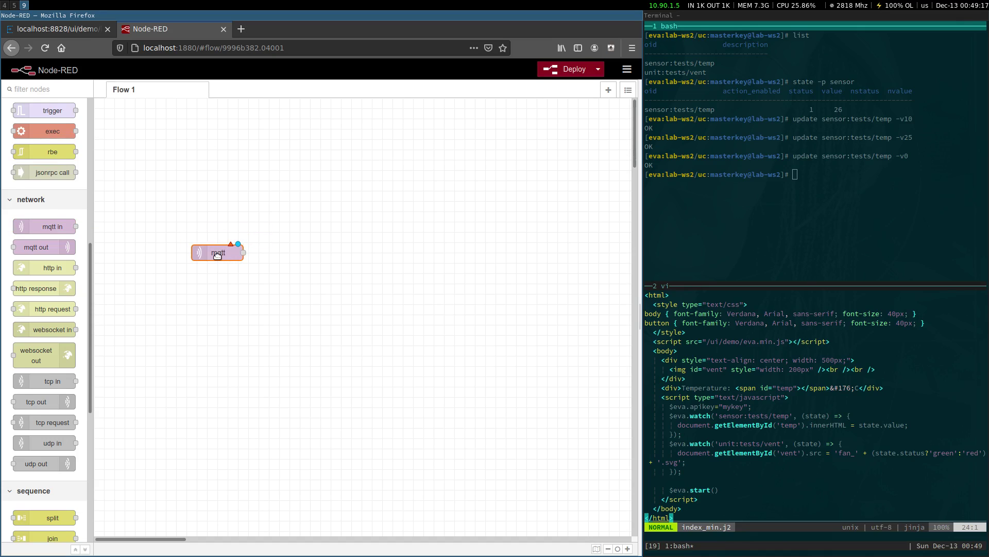
Open the mqtt in node and examine the server and port settings of its eva broker, closing them without changes
{"action": "double_click", "coordinate": [217, 255]}
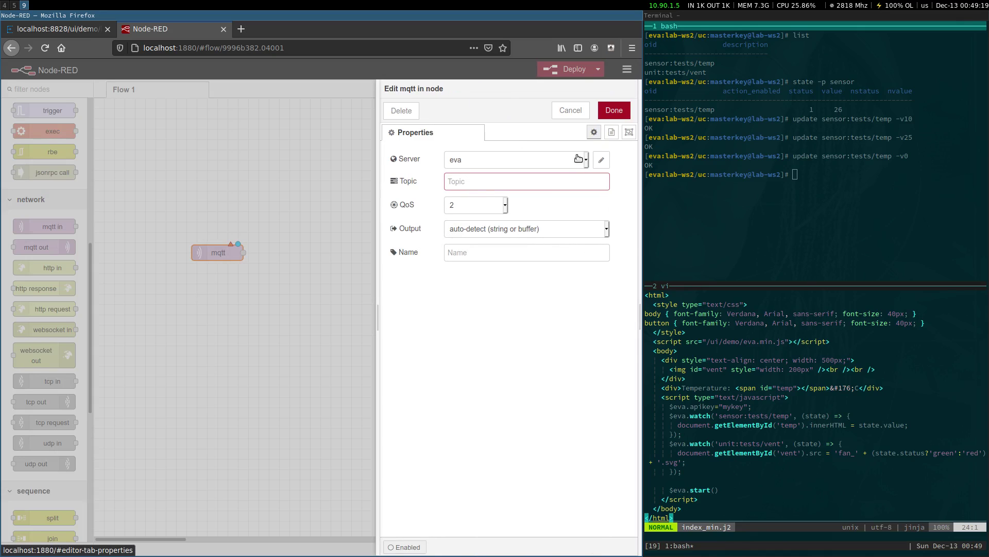
{"action": "left_click", "coordinate": [559, 165]}
{"action": "left_click", "coordinate": [558, 165]}
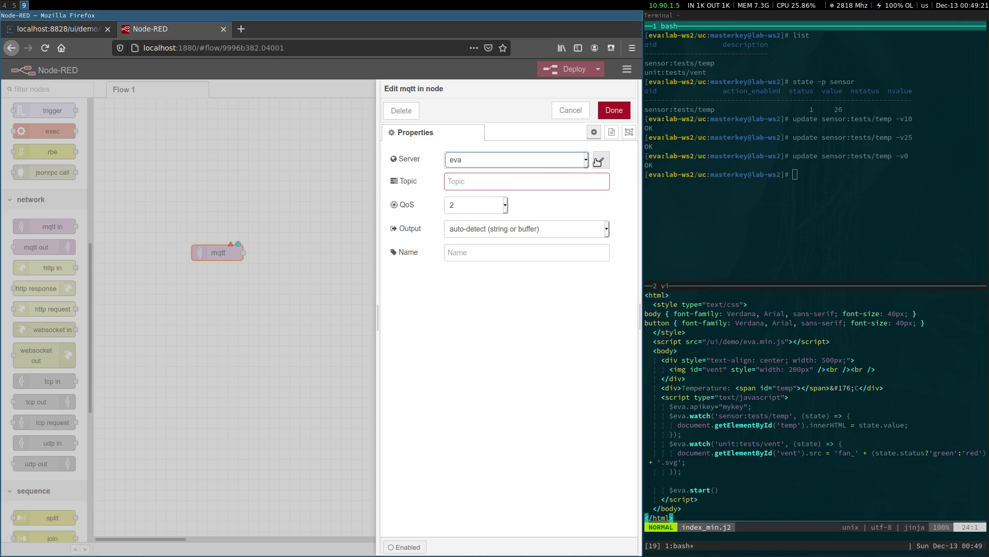
{"action": "left_click", "coordinate": [600, 161]}
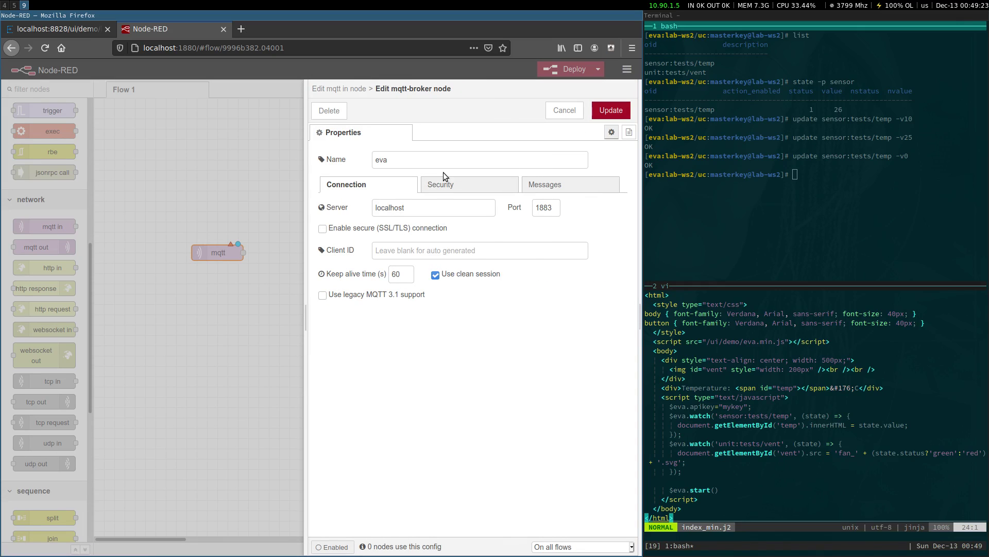
{"action": "left_click", "coordinate": [437, 213]}
{"action": "left_click", "coordinate": [548, 212]}
{"action": "left_click", "coordinate": [574, 111]}
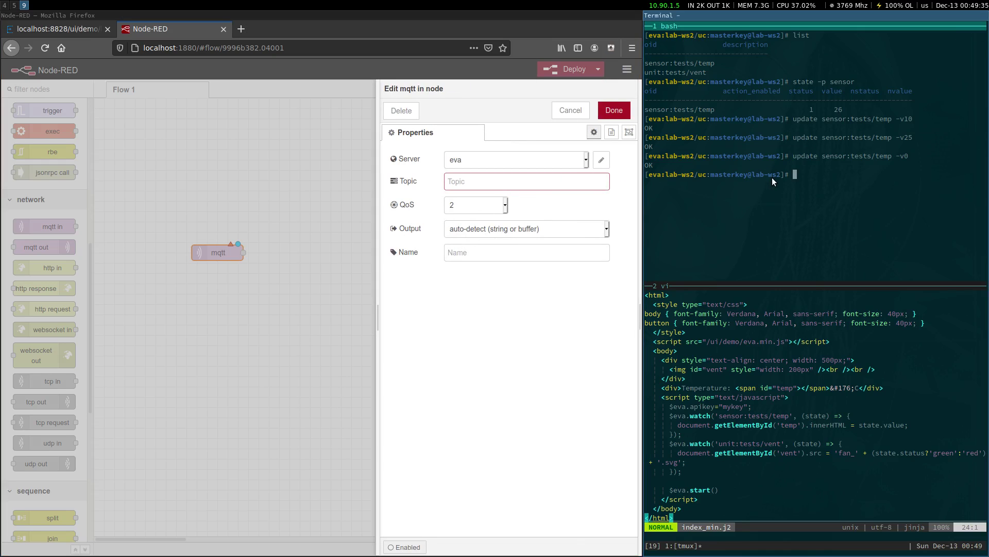
{"action": "key", "text": "ctrl+b"}
{"action": "key", "text": "bracketleft"}
{"action": "key", "text": "Up"}
{"action": "key", "text": "Up"}
{"action": "key", "text": "Up"}
{"action": "key", "text": "Up"}
{"action": "key", "text": "Up"}
{"action": "key", "text": "Up"}
{"action": "key", "text": "Up"}
{"action": "key", "text": "0"}
{"action": "key", "text": "e"}
{"action": "key", "text": "q"}
Copy the sensor ID sensor:tests/temp from the state output in the console
{"action": "key", "text": "ctrl+b"}
{"action": "key", "text": "bracketleft"}
{"action": "key", "text": "Up"}
{"action": "key", "text": "Up"}
{"action": "key", "text": "Up"}
{"action": "key", "text": "Up"}
{"action": "key", "text": "Up"}
{"action": "key", "text": "Up"}
{"action": "key", "text": "Up"}
{"action": "key", "text": "Up"}
{"action": "key", "text": "0"}
{"action": "key", "text": "Down"}
{"action": "key", "text": "e"}
{"action": "key", "text": "space"}
{"action": "key", "text": "0"}
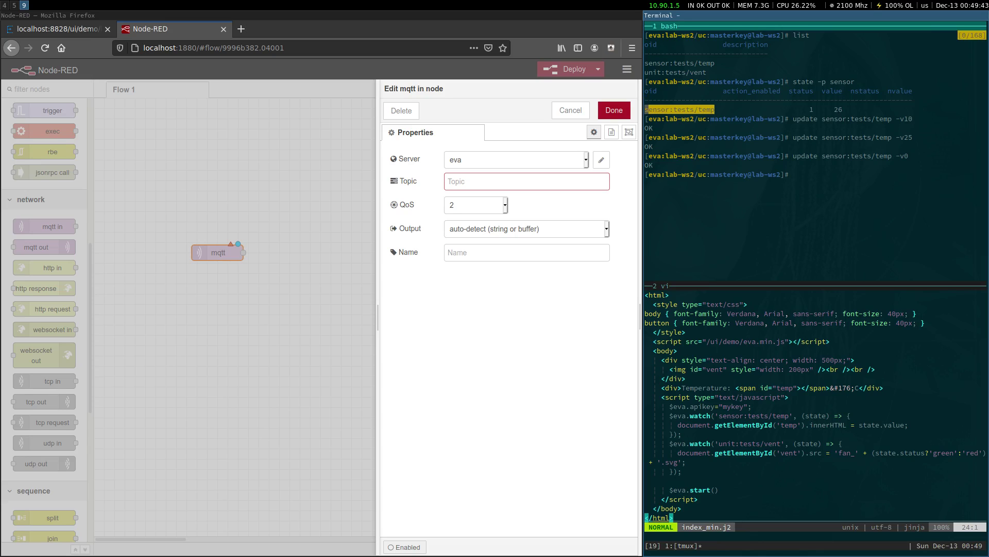
{"action": "key", "text": "Return"}
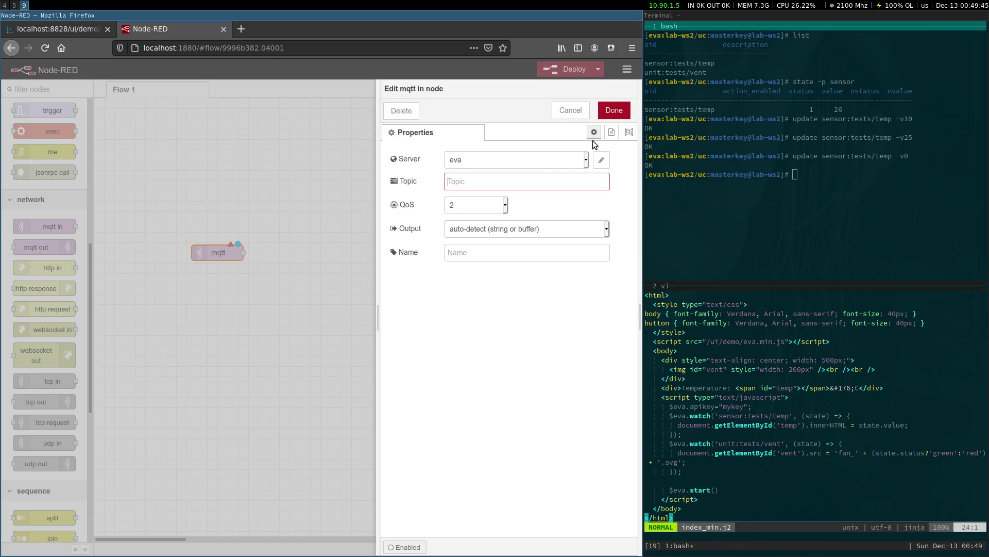
Set the mqtt in node's topic to sensor/tests/temp and its output to a parsed JSON object, and save the node
{"action": "type", "text": "sensor:tests/temp"}
{"action": "key", "text": "BackSpace"}
{"action": "type", "text": "/"}
{"action": "left_click", "coordinate": [550, 233]}
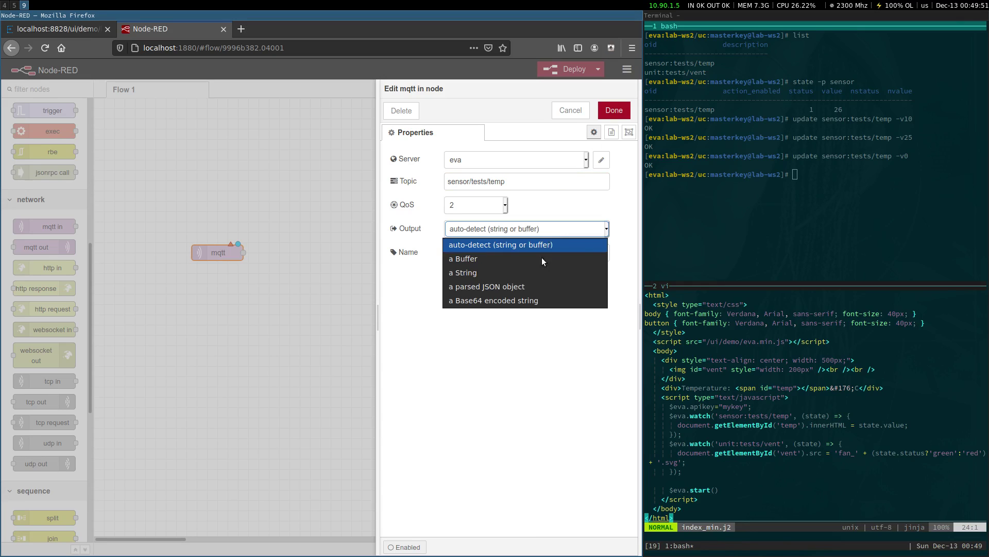
{"action": "left_click", "coordinate": [538, 287]}
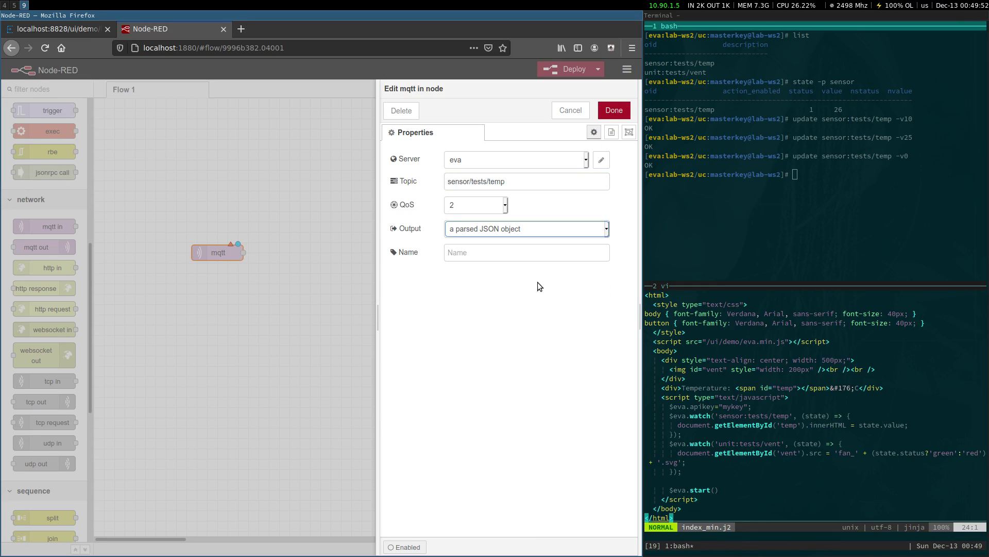
{"action": "left_click", "coordinate": [616, 117]}
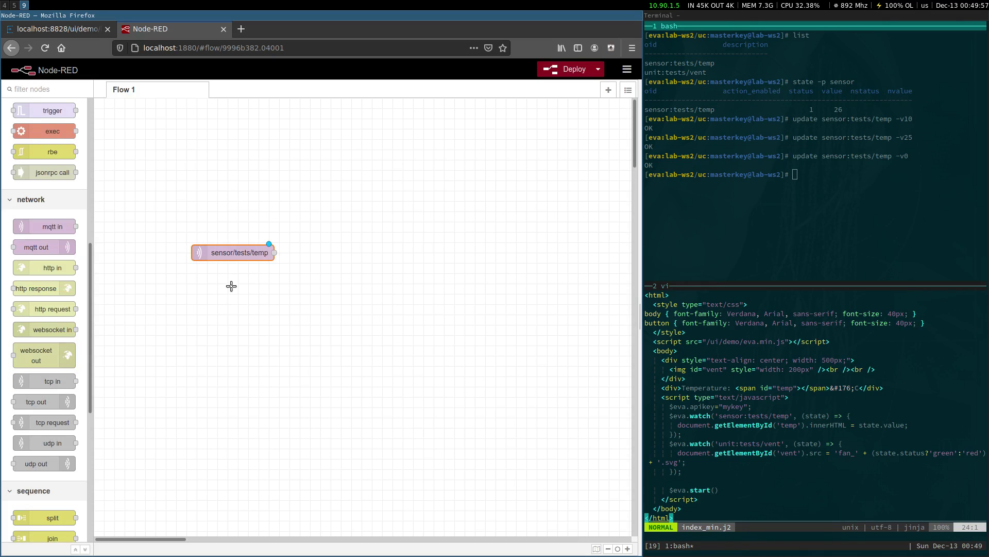
Reposition the sensor/tests/temp node slightly on the canvas, leaving free space beside its output
{"action": "mouse_move", "coordinate": [245, 250]}
{"action": "left_mouse_down"}
{"action": "mouse_move", "coordinate": [220, 251]}
{"action": "mouse_move", "coordinate": [244, 253]}
{"action": "left_mouse_up"}
{"action": "left_click", "coordinate": [234, 214]}
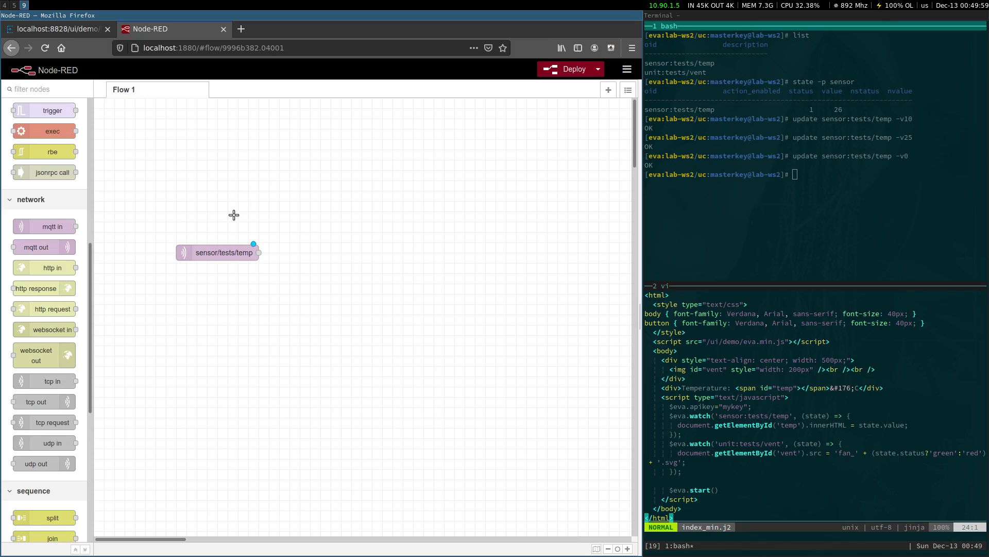
{"action": "scroll", "coordinate": [60, 232], "scroll_direction": "up", "scroll_amount": 5}
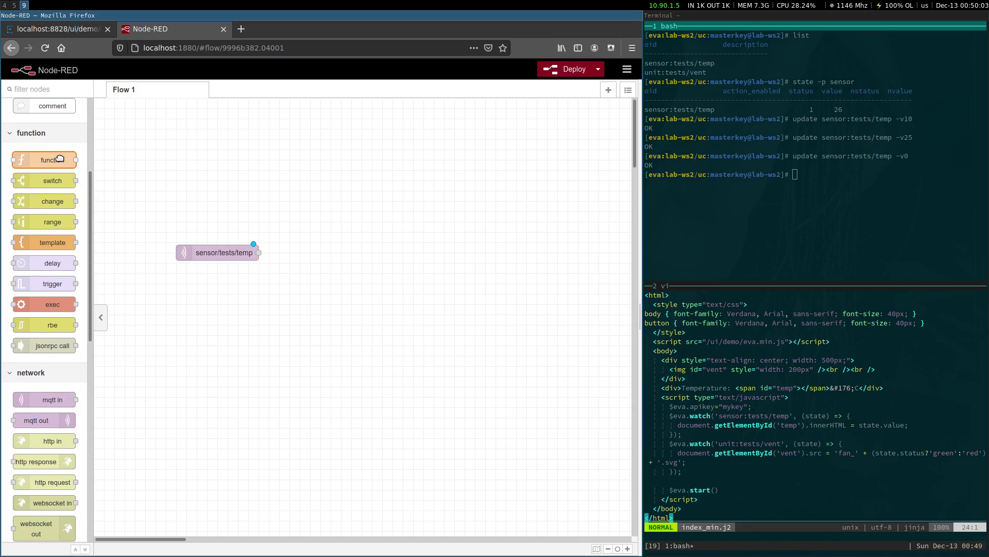
{"action": "left_click_drag", "start_coordinate": [233, 255], "coordinate": [243, 256]}
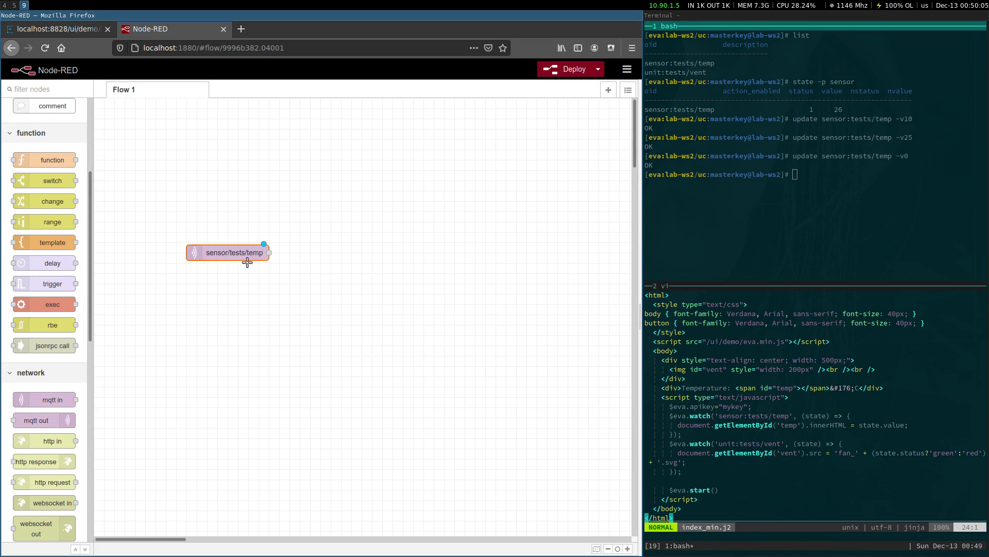
{"action": "left_click", "coordinate": [236, 223]}
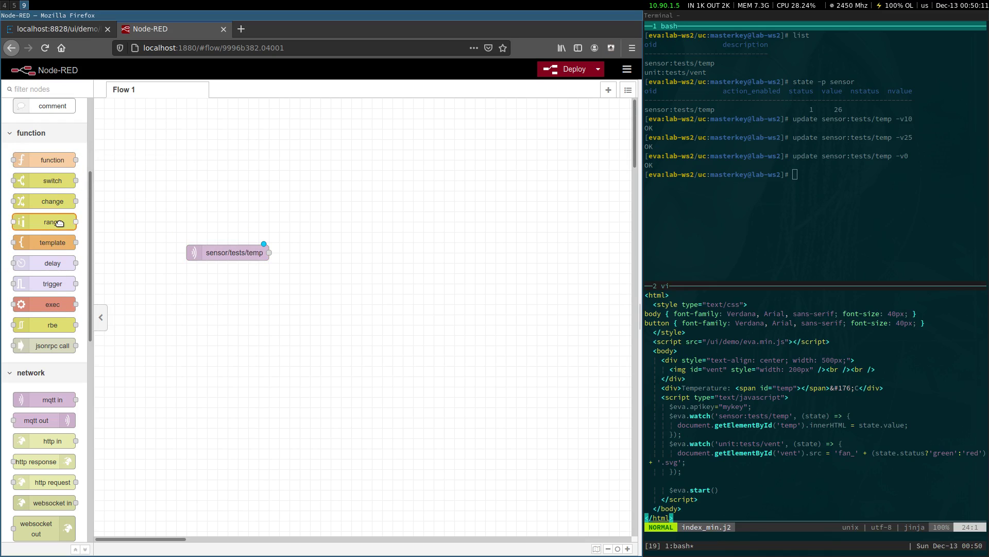
Add a switch node beside the sensor/tests/temp node, wire the sensor output to it and open its properties
{"action": "left_click_drag", "start_coordinate": [52, 181], "coordinate": [359, 250]}
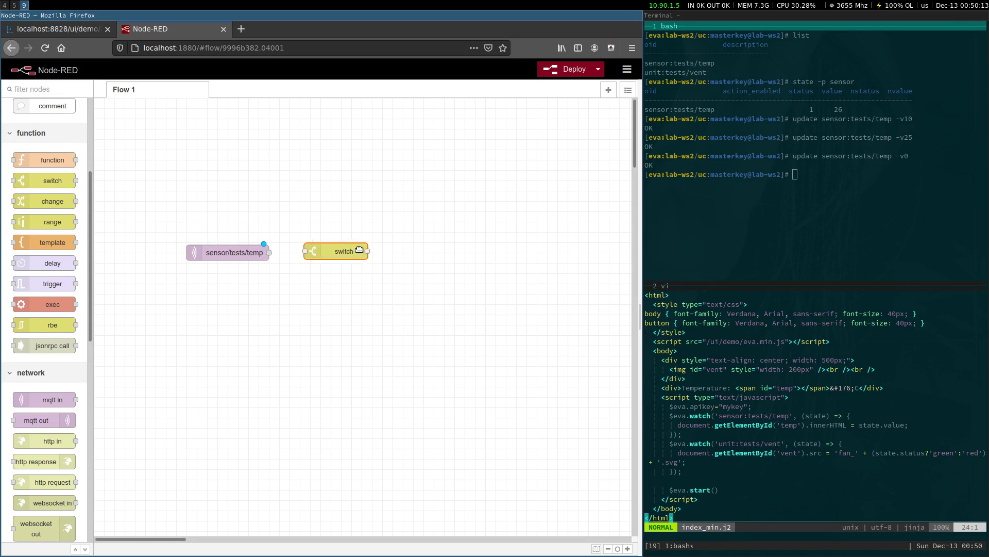
{"action": "left_click_drag", "start_coordinate": [269, 253], "coordinate": [317, 252]}
{"action": "double_click", "coordinate": [345, 251]}
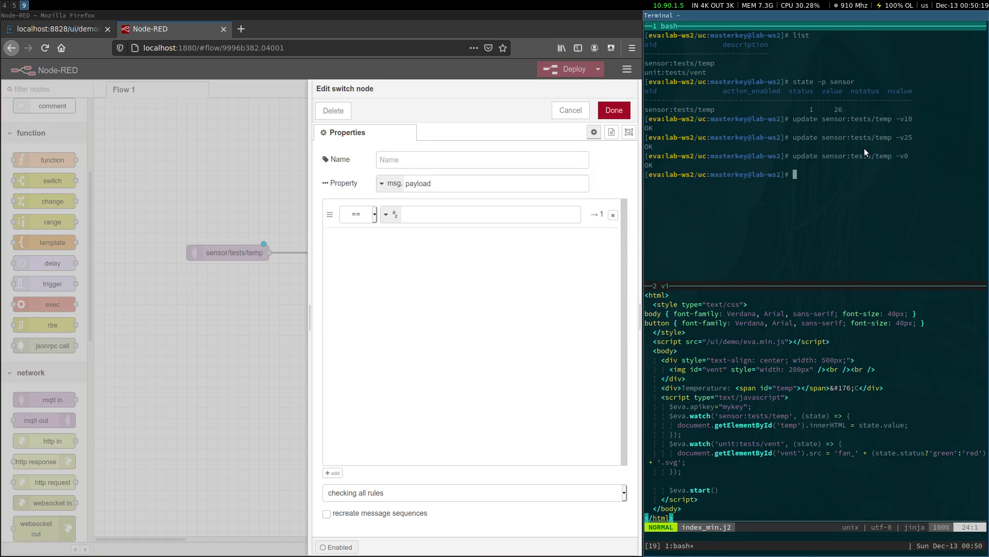
Query the unit state in the EVA console by running state -p unit
{"action": "key", "text": "Up"}
{"action": "key", "text": "Up"}
{"action": "key", "text": "Up"}
{"action": "key", "text": "Up"}
{"action": "key", "text": "Up"}
{"action": "key", "text": "Up"}
{"action": "key", "text": "Up"}
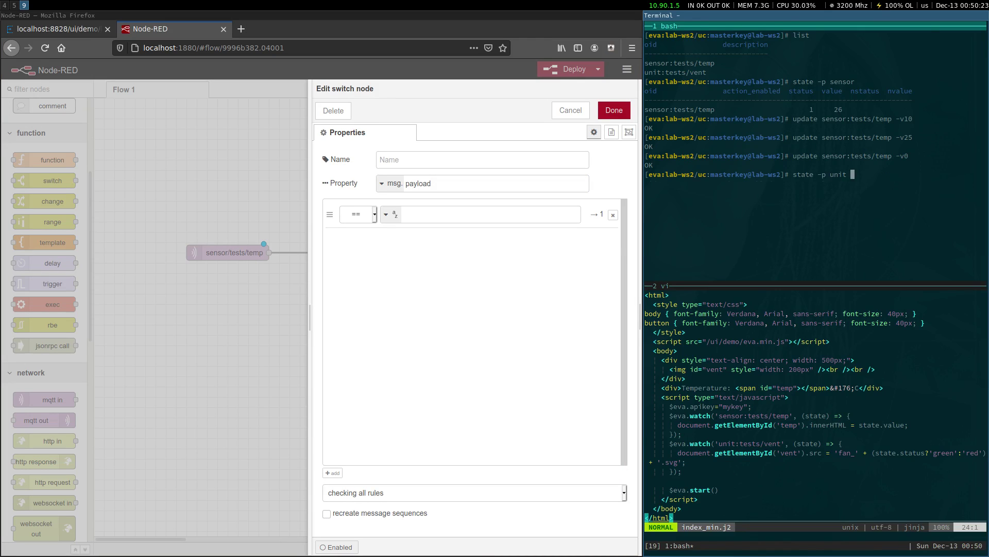
{"action": "key", "text": "Return"}
Display the sensor state in the console as a table, and as JSON with -J state -p sensor
{"action": "key", "text": "Up"}
{"action": "key", "text": "BackSpace"}
{"action": "key", "text": "BackSpace"}
{"action": "key", "text": "BackSpace"}
{"action": "key", "text": "BackSpace"}
{"action": "key", "text": "BackSpace"}
{"action": "type", "text": "sensor"}
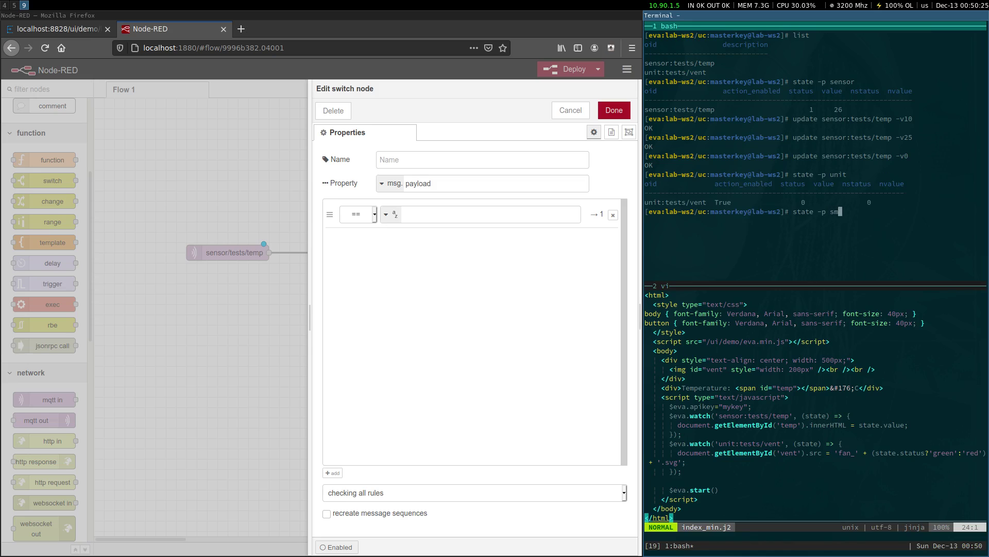
{"action": "key", "text": "Return"}
{"action": "key", "text": "Up"}
{"action": "key", "text": "Home"}
{"action": "type", "text": "-J"}
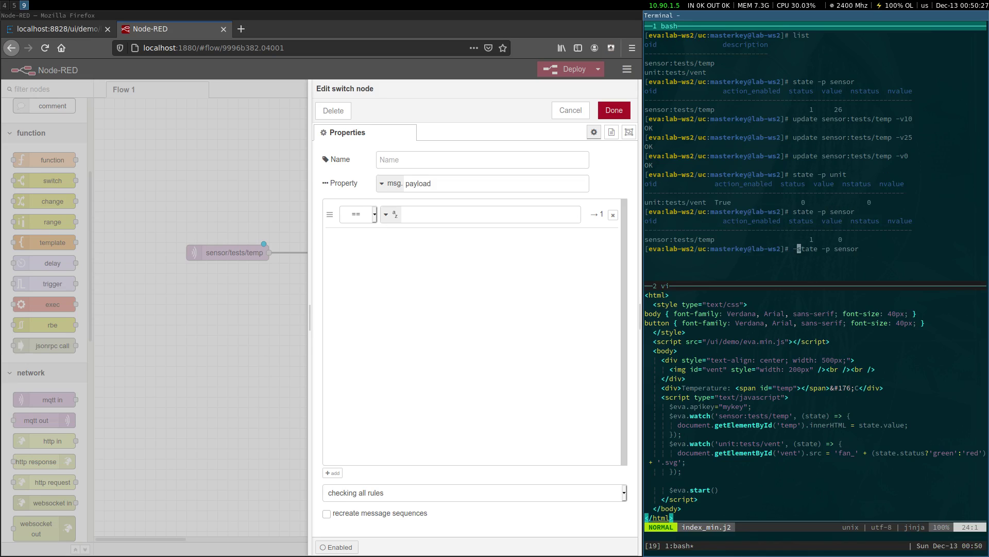
{"action": "key", "text": "Return"}
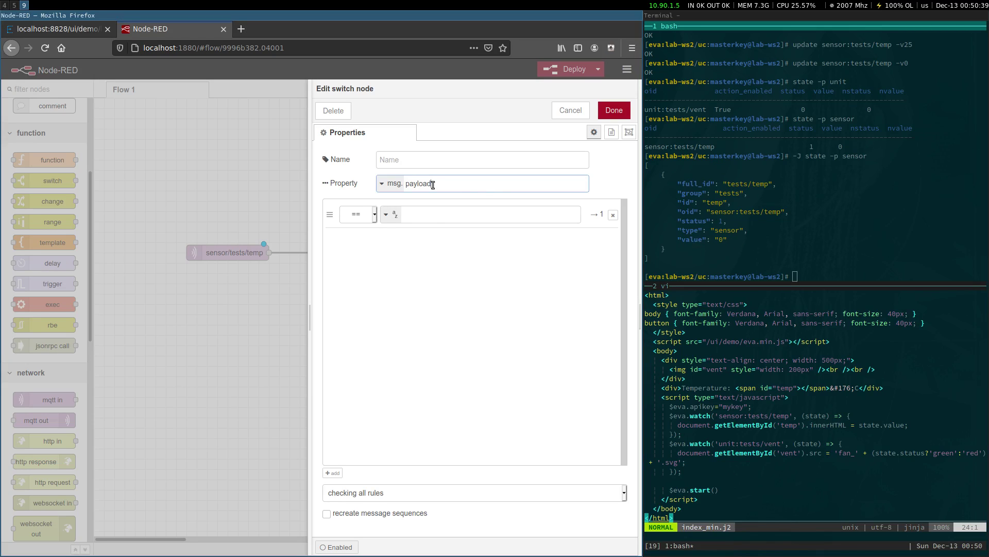
Set the switch node's property to msg.payload.value and its first rule to >= the number 25
{"action": "type", "text": ".value"}
{"action": "left_click", "coordinate": [365, 214]}
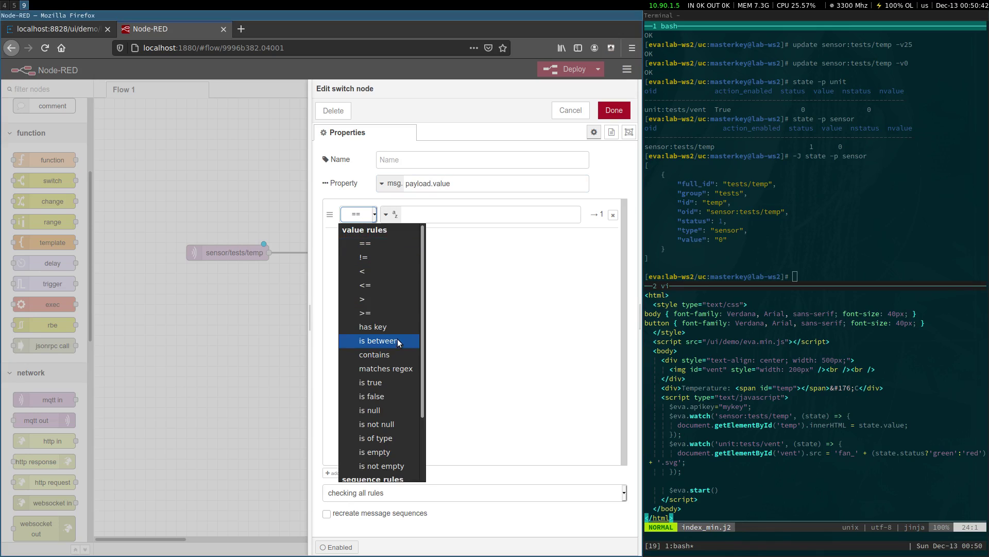
{"action": "left_click", "coordinate": [394, 312]}
{"action": "left_click", "coordinate": [444, 213]}
{"action": "type", "text": "25"}
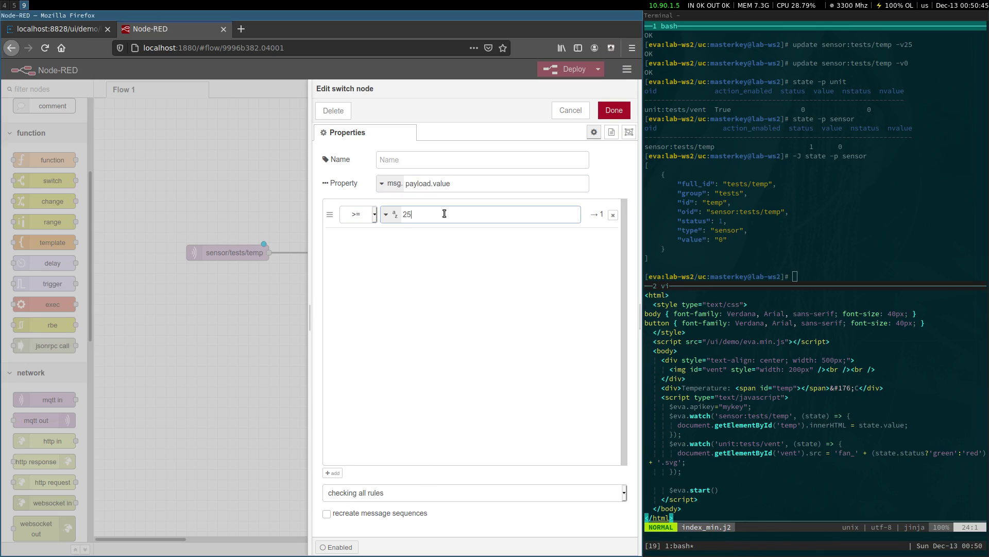
{"action": "left_click", "coordinate": [386, 214]}
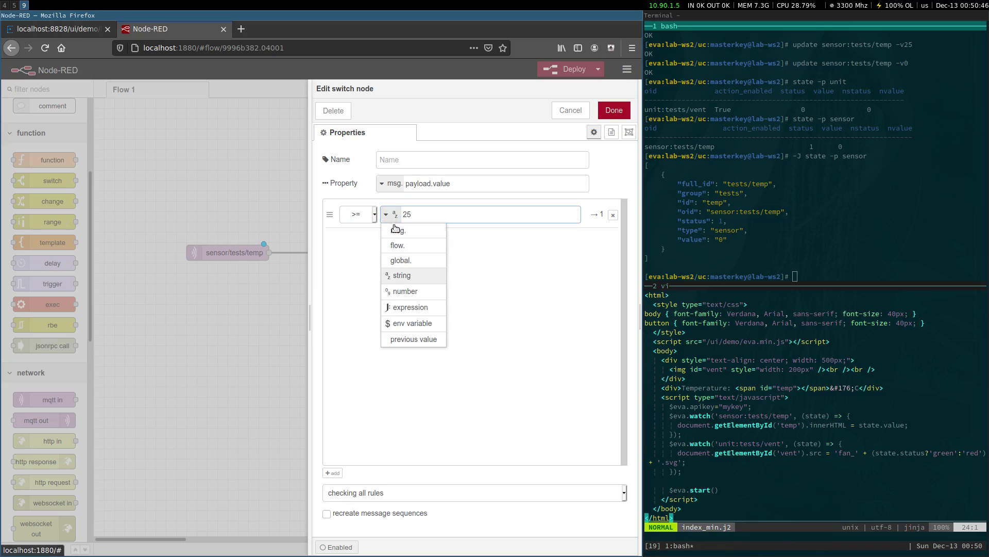
{"action": "left_click", "coordinate": [427, 288]}
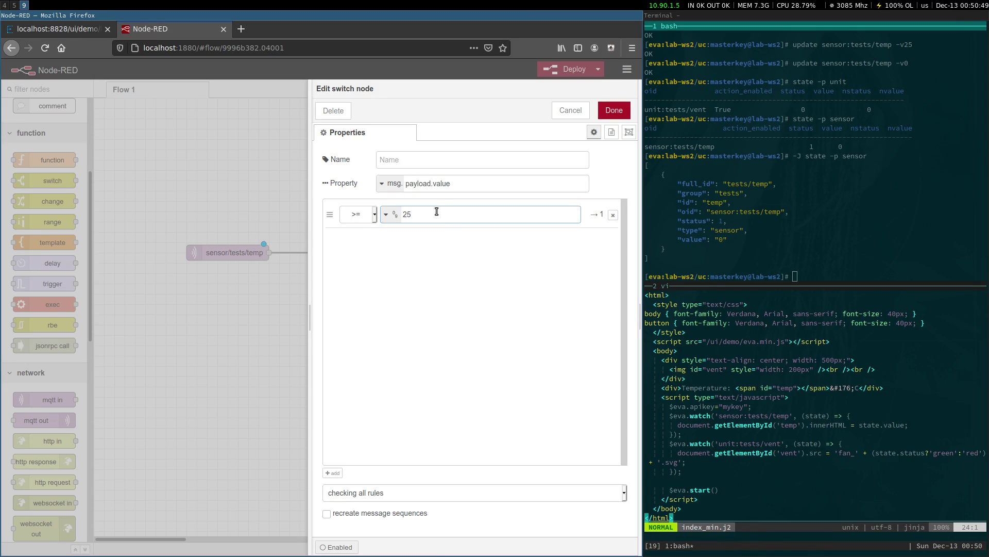
Set the switch node's rule evaluation to stopping after first match
{"action": "left_click", "coordinate": [411, 283]}
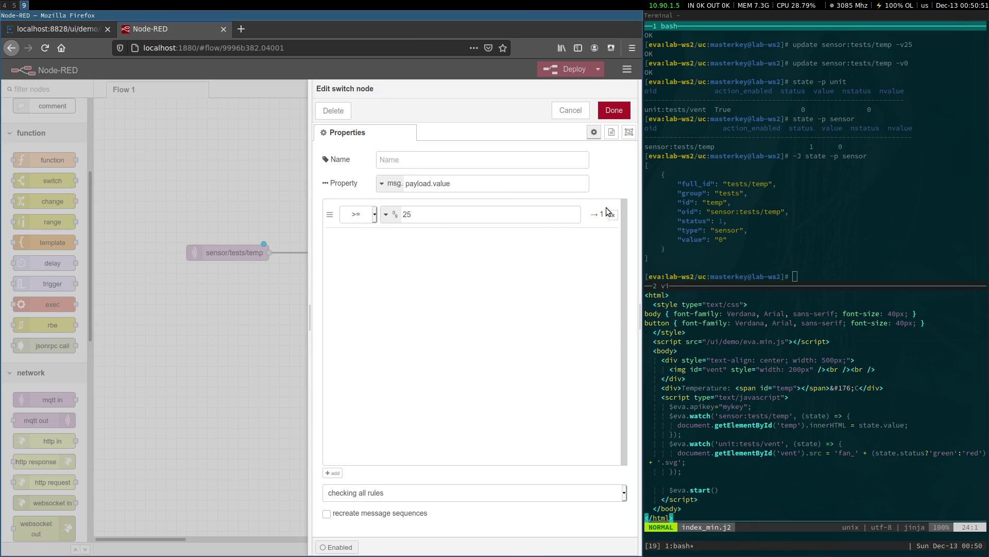
{"action": "left_click", "coordinate": [361, 493]}
{"action": "left_click", "coordinate": [382, 510]}
{"action": "left_click", "coordinate": [382, 493]}
{"action": "left_click", "coordinate": [381, 520]}
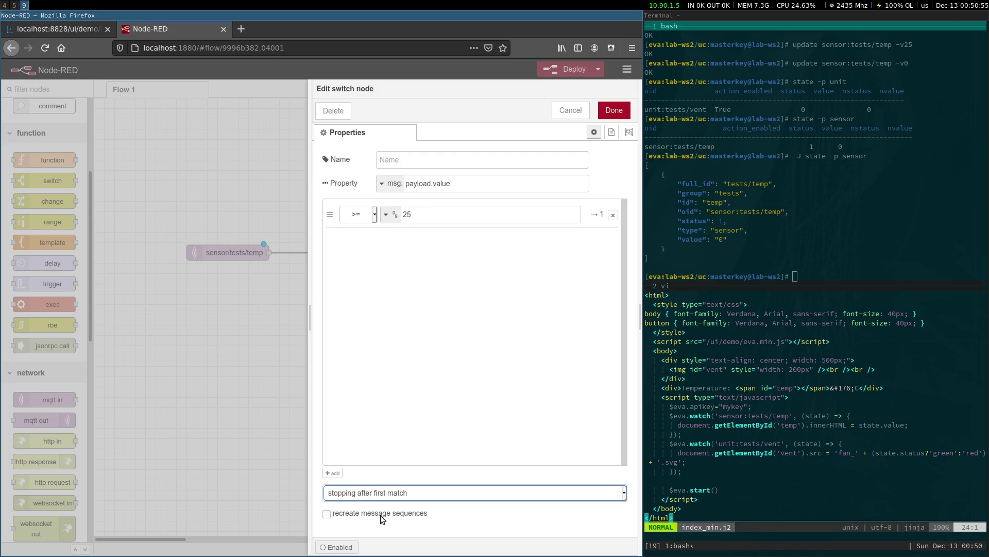
Add an otherwise rule as the switch's second output, apply the settings and move the switch closer to the sensor node
{"action": "left_click", "coordinate": [332, 472]}
{"action": "left_click", "coordinate": [357, 240]}
{"action": "scroll", "coordinate": [382, 351], "scroll_direction": "down", "scroll_amount": 3}
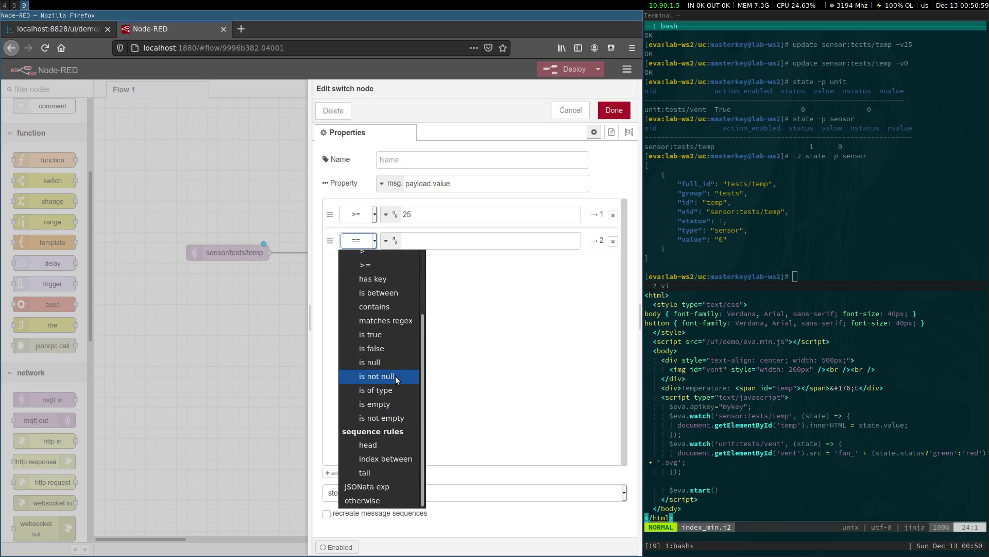
{"action": "left_click", "coordinate": [384, 500]}
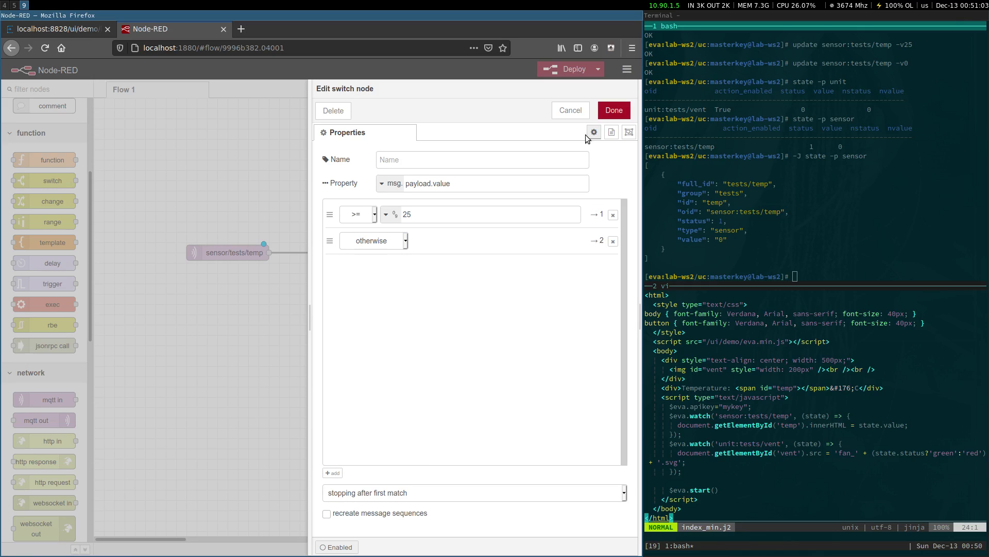
{"action": "left_click", "coordinate": [622, 115]}
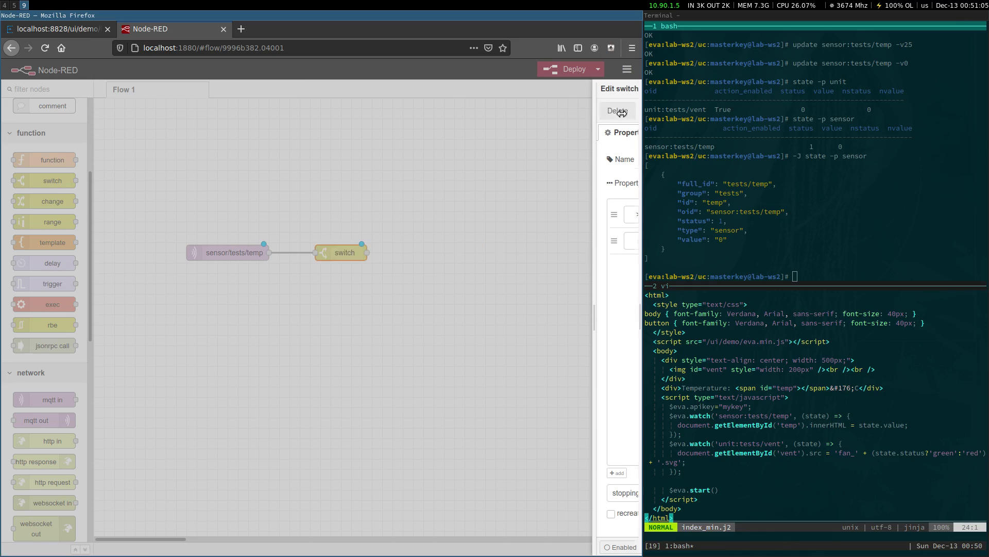
{"action": "left_click", "coordinate": [326, 252]}
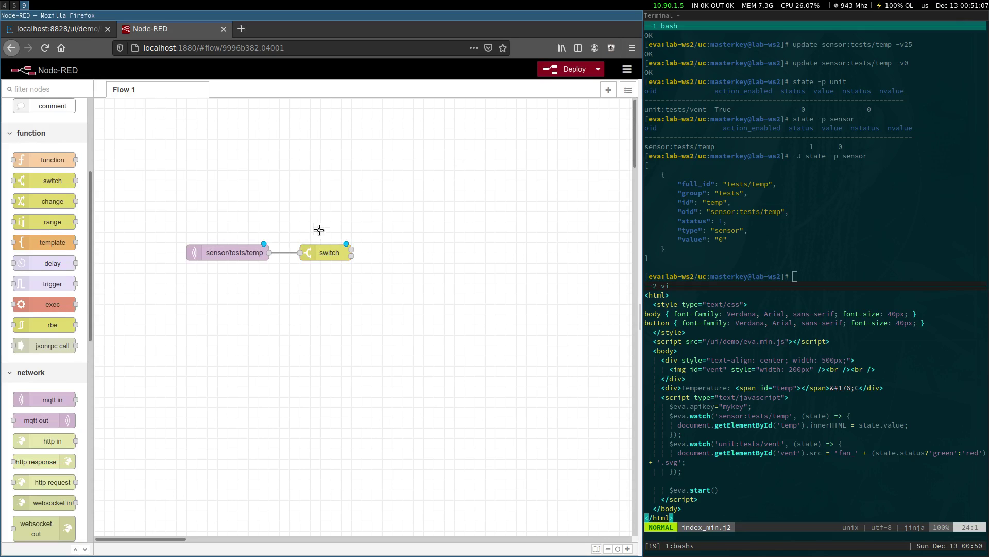
Add a template node beyond the switch and replace its template text with { "status": 1 }
{"action": "left_click_drag", "start_coordinate": [32, 241], "coordinate": [420, 232]}
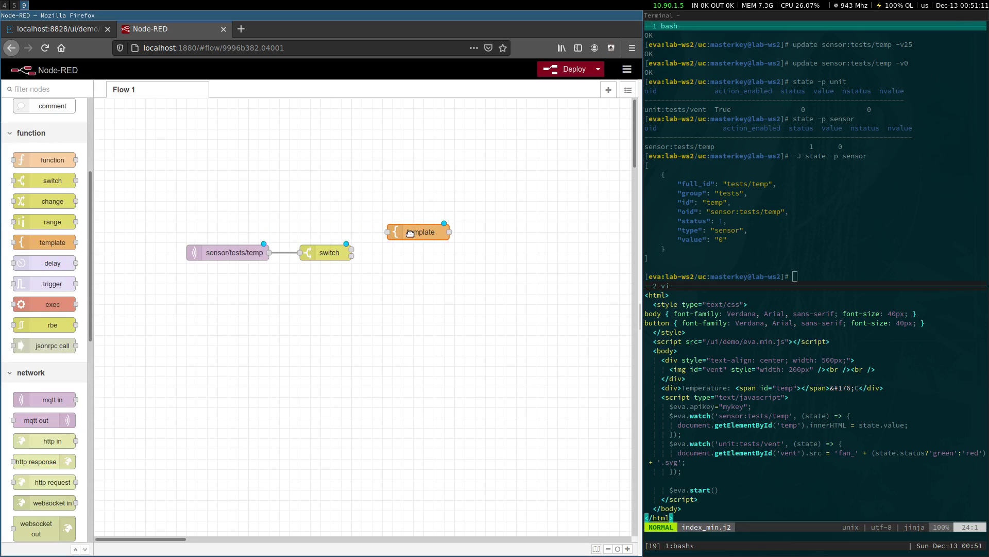
{"action": "double_click", "coordinate": [410, 233]}
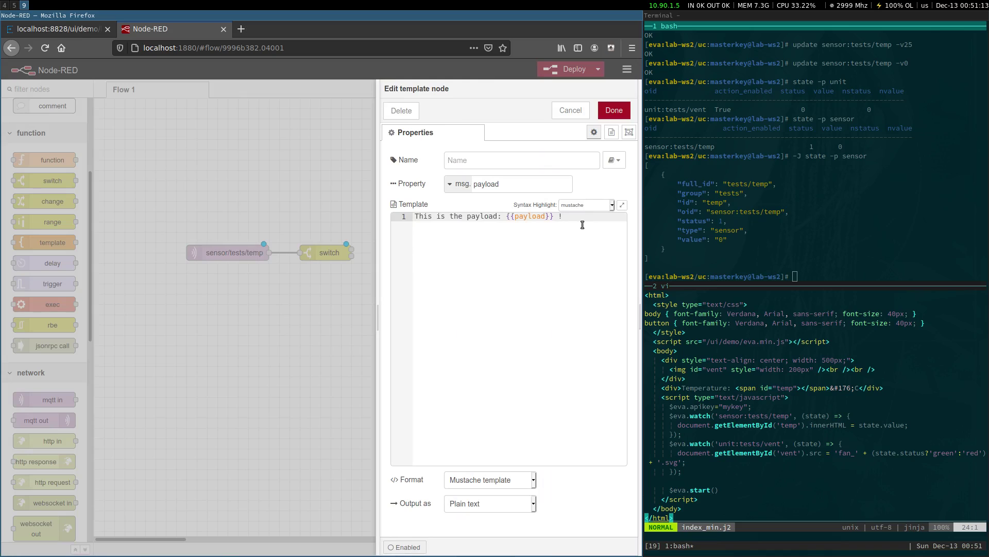
{"action": "key", "text": "ctrl+a"}
{"action": "key", "text": "BackSpace"}
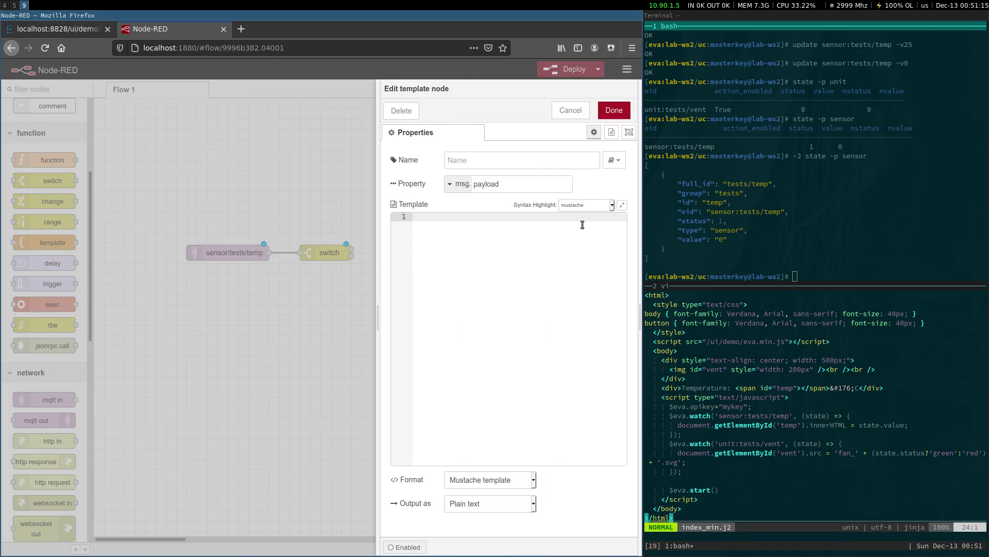
{"action": "type", "text": "1"}
{"action": "type", "text": "0"}
{"action": "type", "text": "{ \"status"}
{"action": "key", "text": "BackSpace"}
{"action": "type", "text": "\": 1 }"}
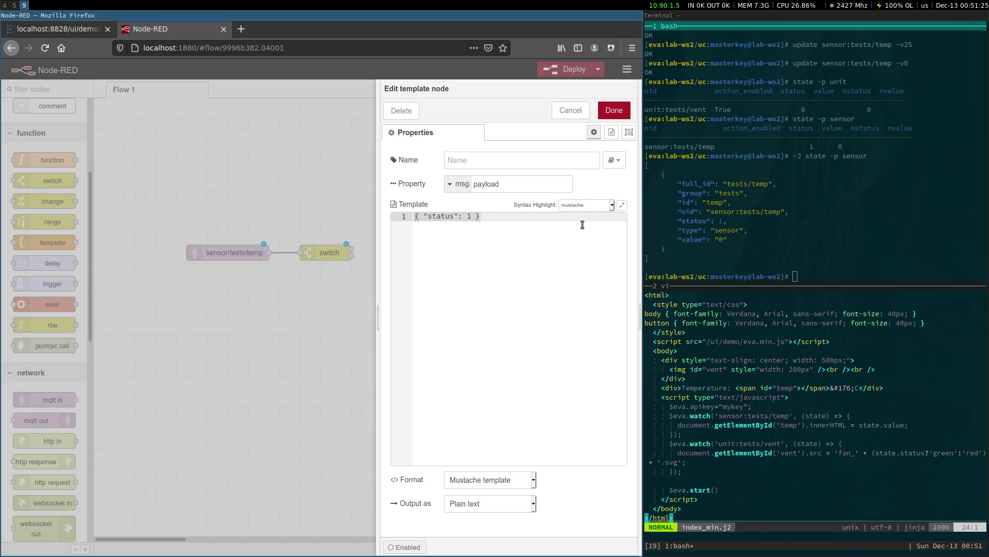
Set the template node to output Parsed JSON, name it ON and apply the settings
{"action": "left_click", "coordinate": [499, 507]}
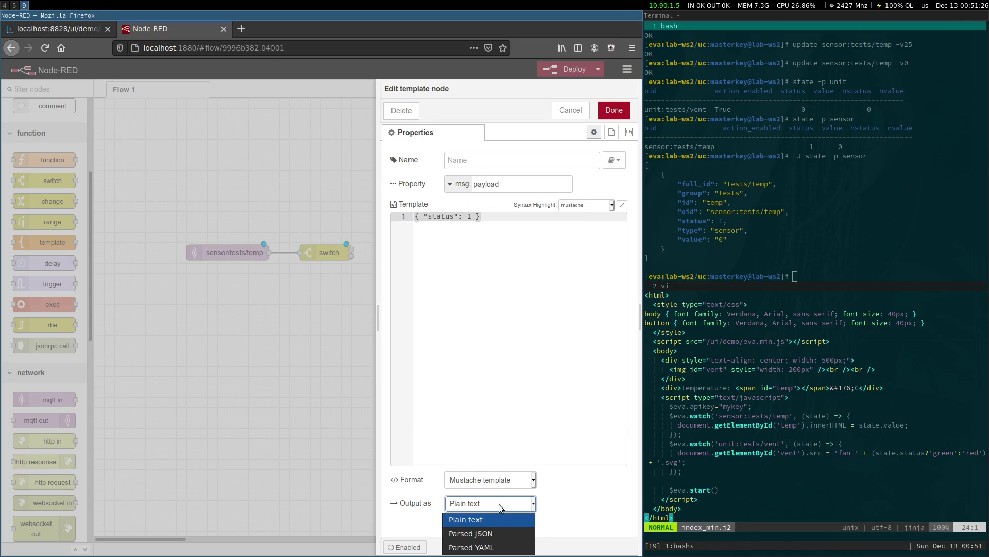
{"action": "left_click", "coordinate": [488, 533]}
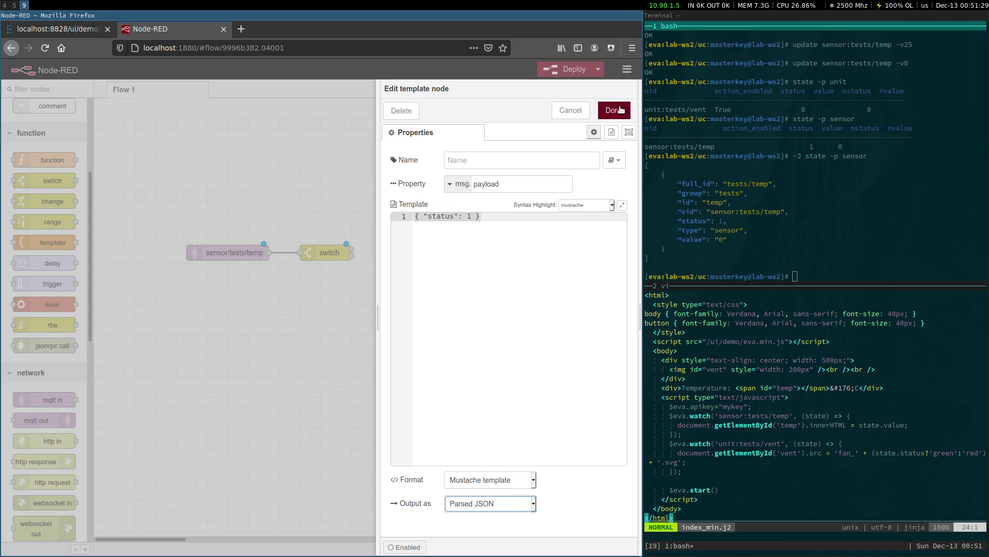
{"action": "left_click", "coordinate": [508, 162]}
{"action": "type", "text": "ON"}
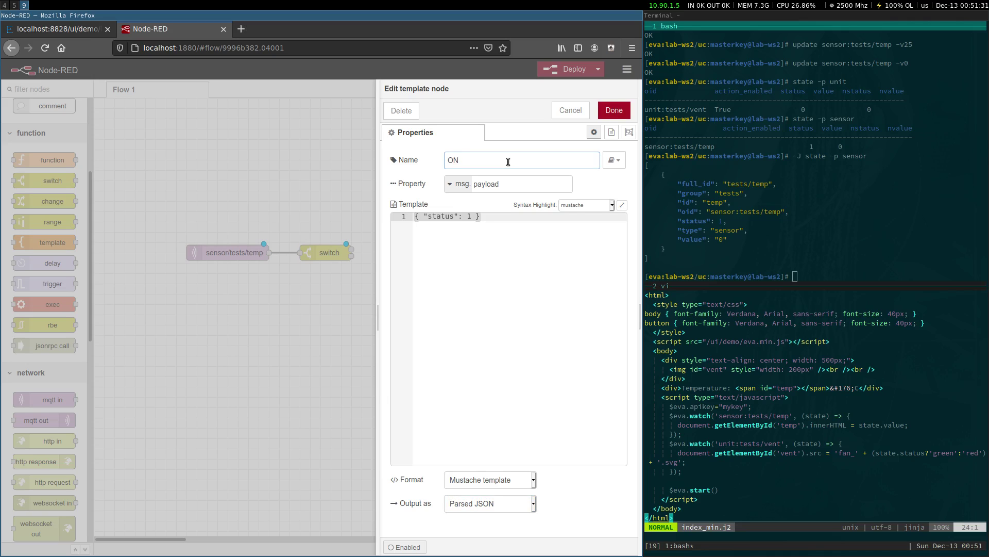
{"action": "left_click", "coordinate": [614, 110]}
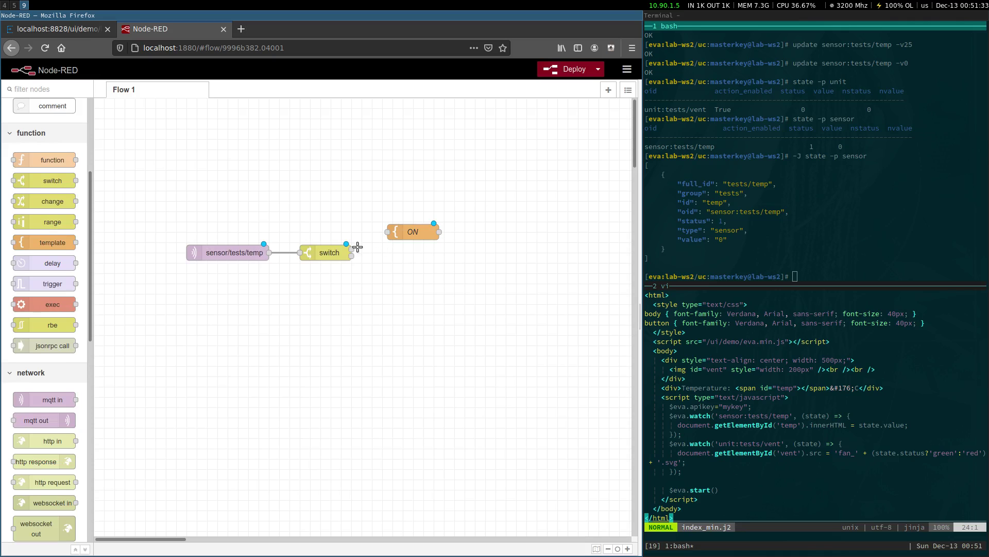
Wire the switch's first output to the ON node and place a copy of that node below it
{"action": "left_click_drag", "start_coordinate": [352, 249], "coordinate": [389, 232]}
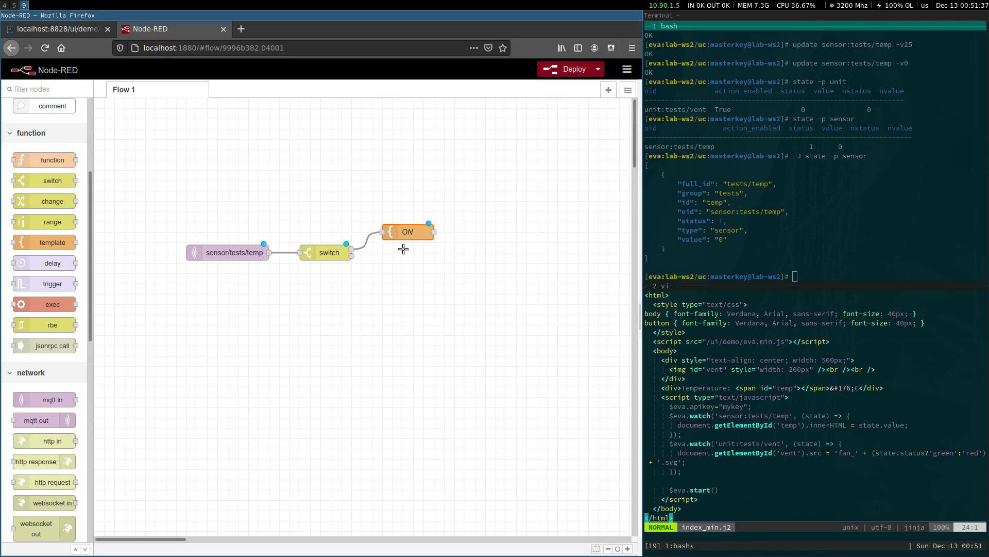
{"action": "key", "text": "ctrl+c"}
{"action": "key", "text": "ctrl+v"}
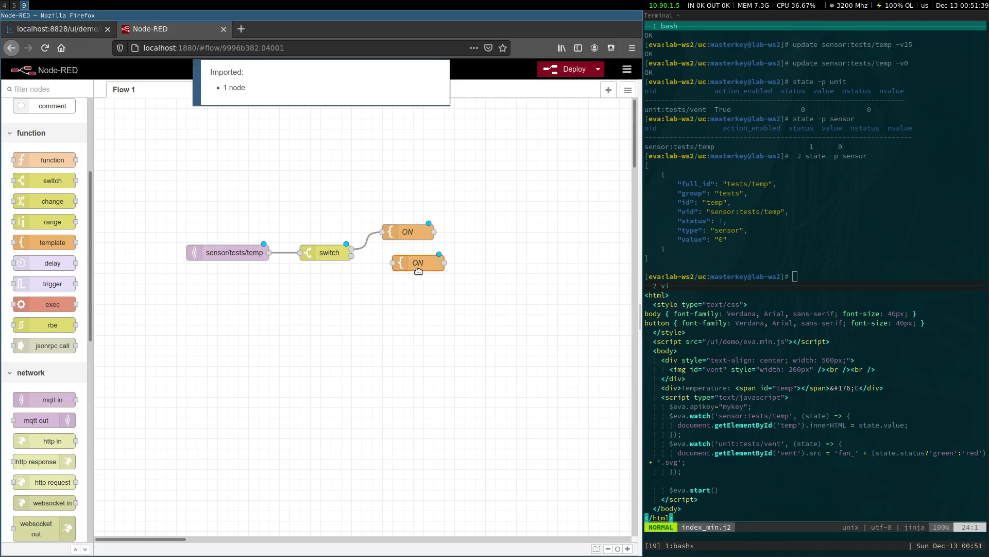
{"action": "left_click", "coordinate": [407, 275]}
Rename the copied template node OFF and change its template to { "status": 0 }
{"action": "double_click", "coordinate": [406, 273]}
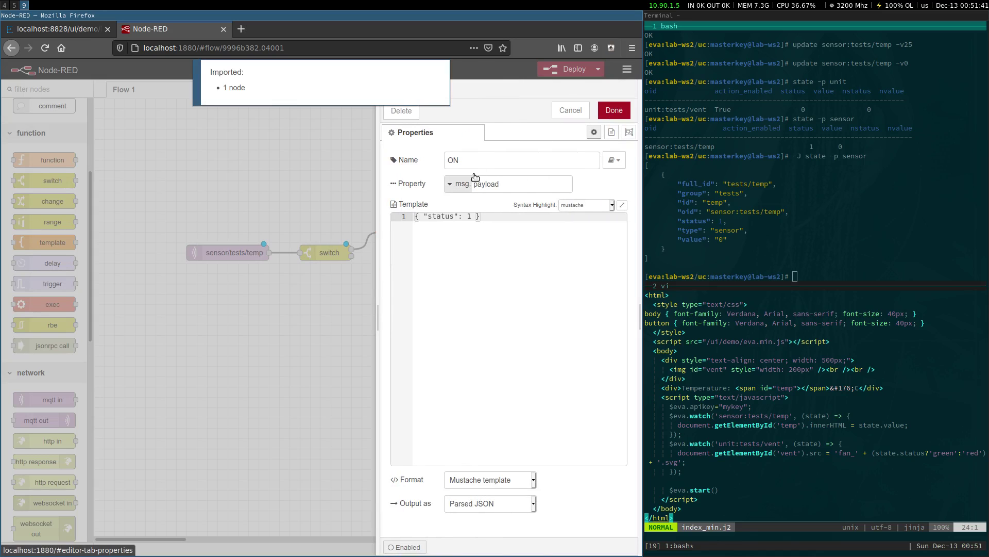
{"action": "double_click", "coordinate": [454, 160]}
{"action": "type", "text": "OFF"}
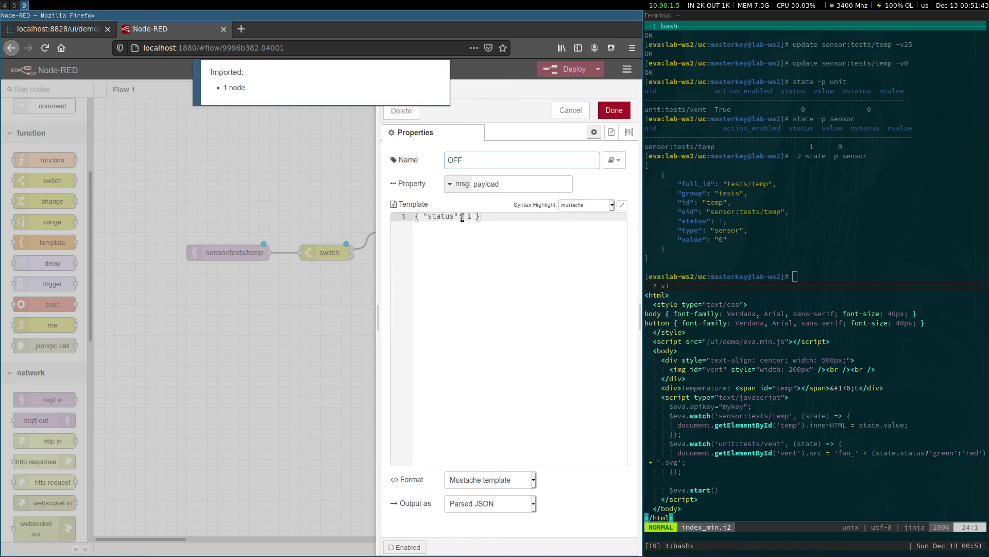
{"action": "left_click", "coordinate": [462, 218]}
{"action": "key", "text": "Delete"}
{"action": "type", "text": "0"}
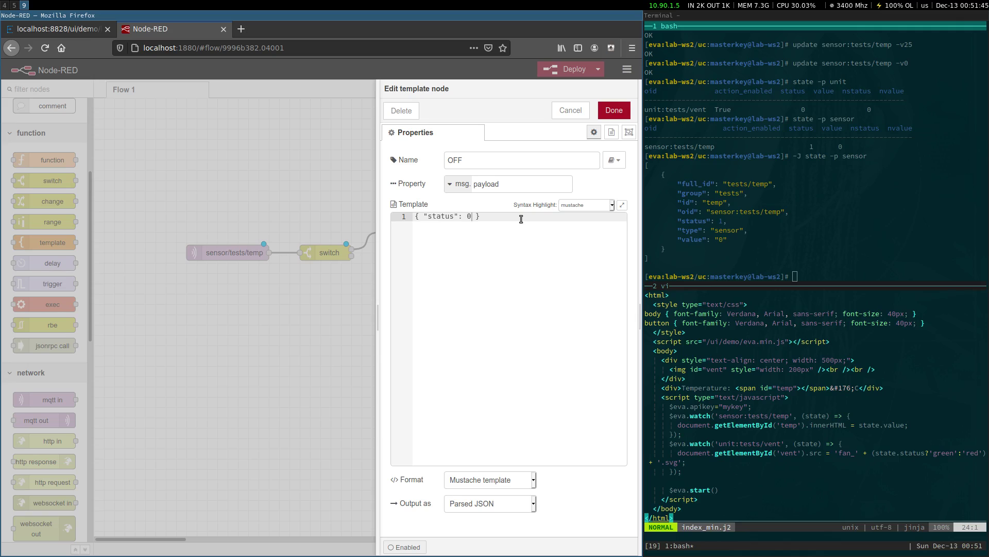
{"action": "left_click", "coordinate": [615, 110]}
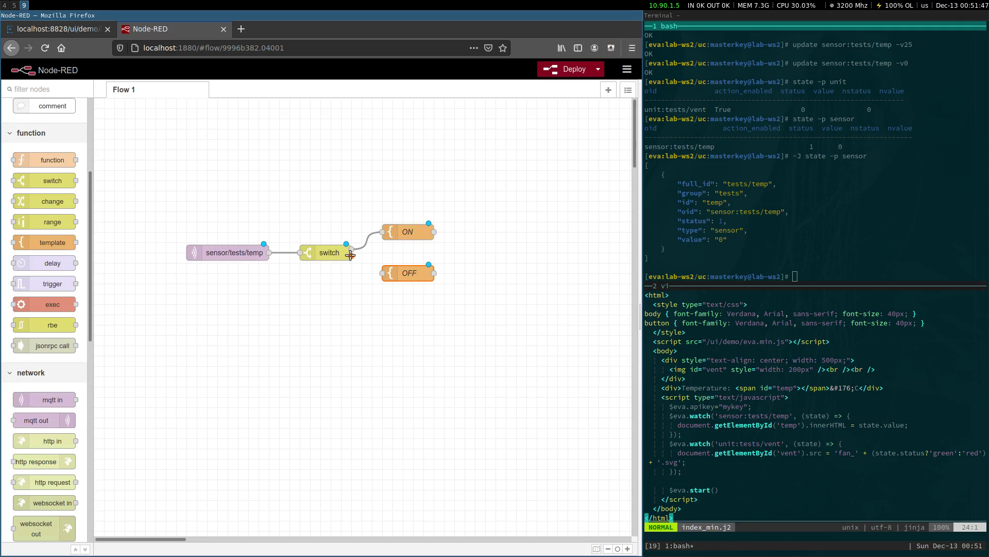
Wire the switch's second output to the OFF node and place an mqtt out node beyond the two templates
{"action": "left_click_drag", "start_coordinate": [350, 255], "coordinate": [382, 273]}
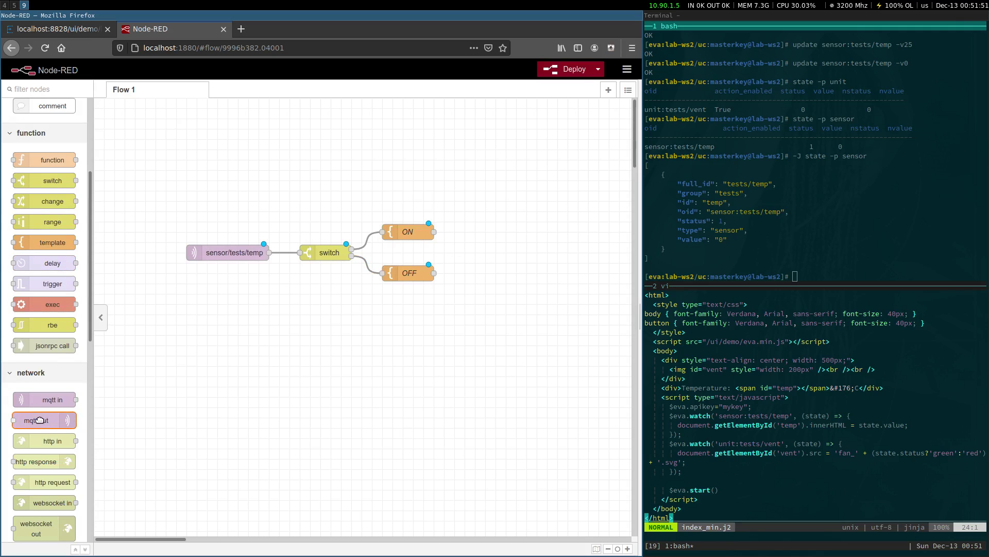
{"action": "left_click_drag", "start_coordinate": [39, 420], "coordinate": [514, 251]}
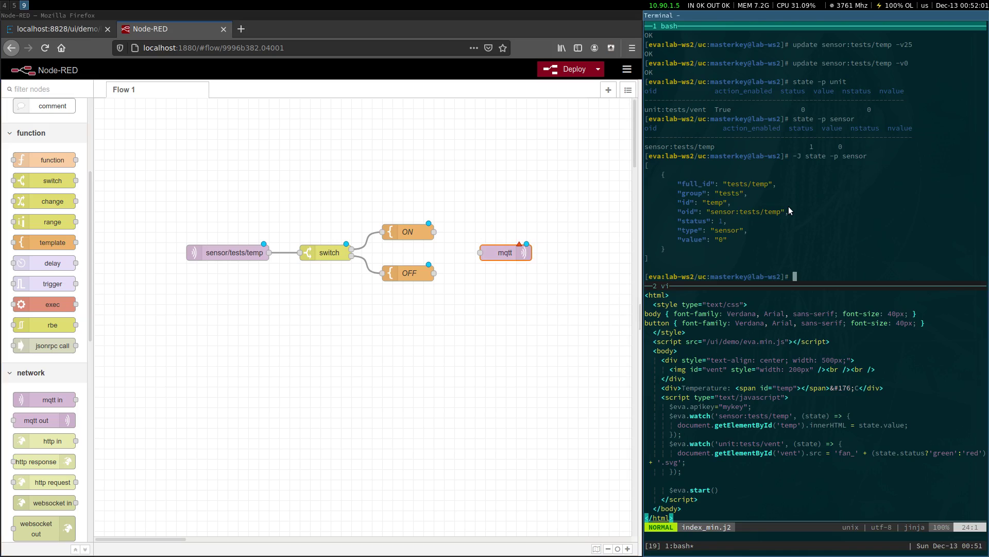
Display the fan unit's configuration properties in the EVA console with config props unit:tests/vent
{"action": "type", "text": "config "}
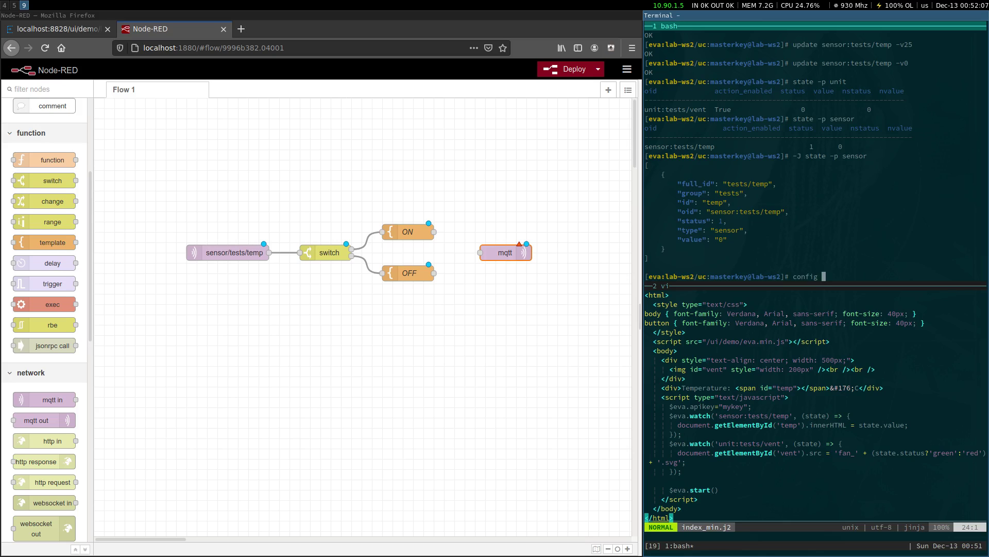
{"action": "type", "text": "u"}
{"action": "key", "text": "BackSpace"}
{"action": "type", "text": "props unit:tests/vent"}
{"action": "key", "text": "Return"}
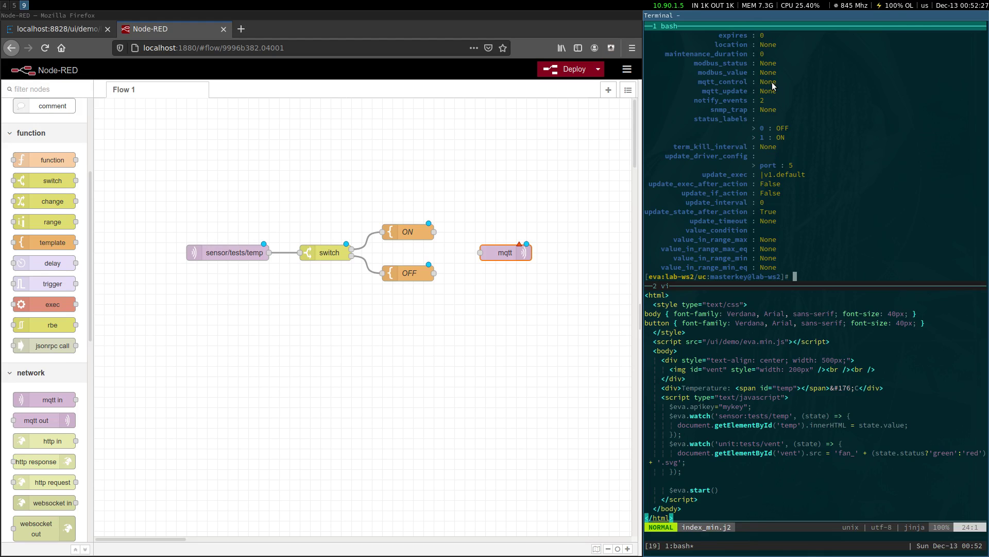
Set mqtt_control of unit:tests/vent to eva_1 in the console and run list to show the item IDs
{"action": "type", "text": "config set unit:tests/vent "}
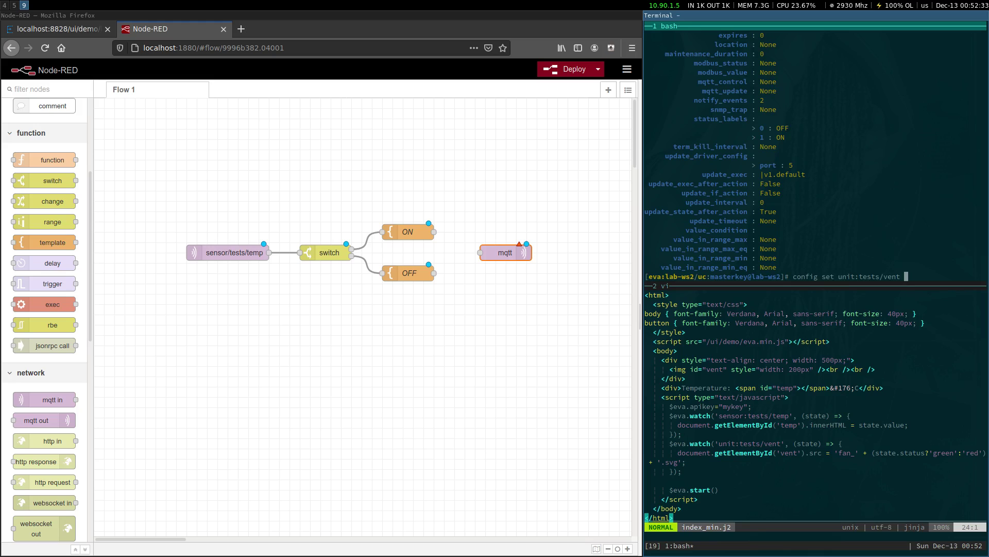
{"action": "type", "text": "mqtt_control eva_1"}
{"action": "key", "text": "Return"}
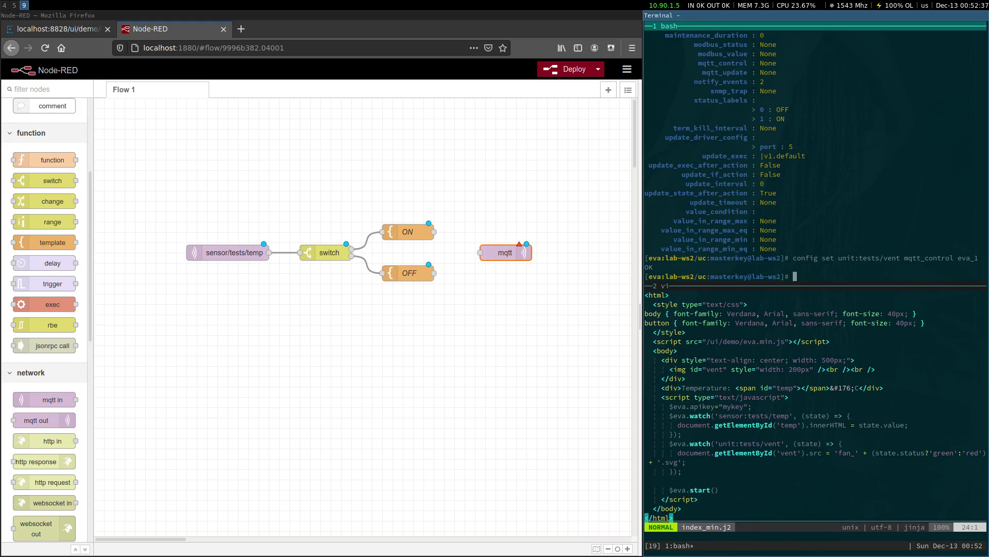
{"action": "type", "text": "list"}
{"action": "key", "text": "Return"}
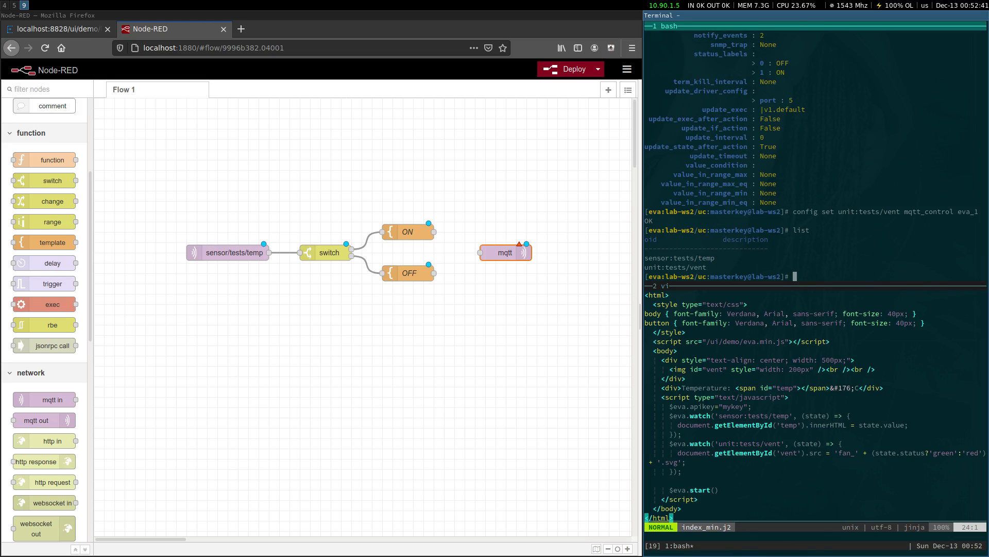
Wire the ON and OFF nodes to the mqtt out node and open its properties
{"action": "left_click_drag", "start_coordinate": [434, 231], "coordinate": [475, 252]}
{"action": "double_click", "coordinate": [499, 252]}
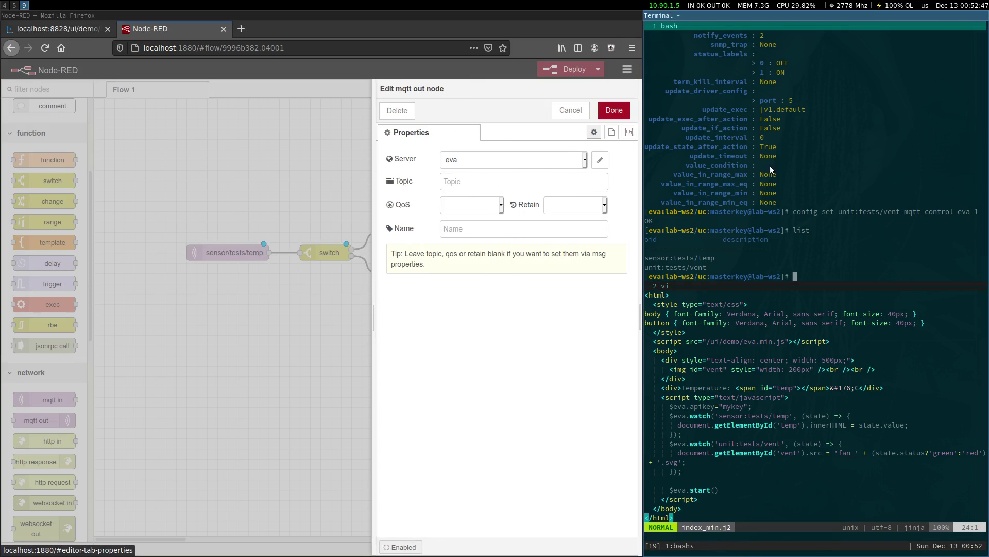
Copy the unit:tests/vent ID from the console's item list
{"action": "key", "text": "ctrl+b"}
{"action": "key", "text": "bracketleft"}
{"action": "key", "text": "Up"}
{"action": "key", "text": "space"}
{"action": "key", "text": "0"}
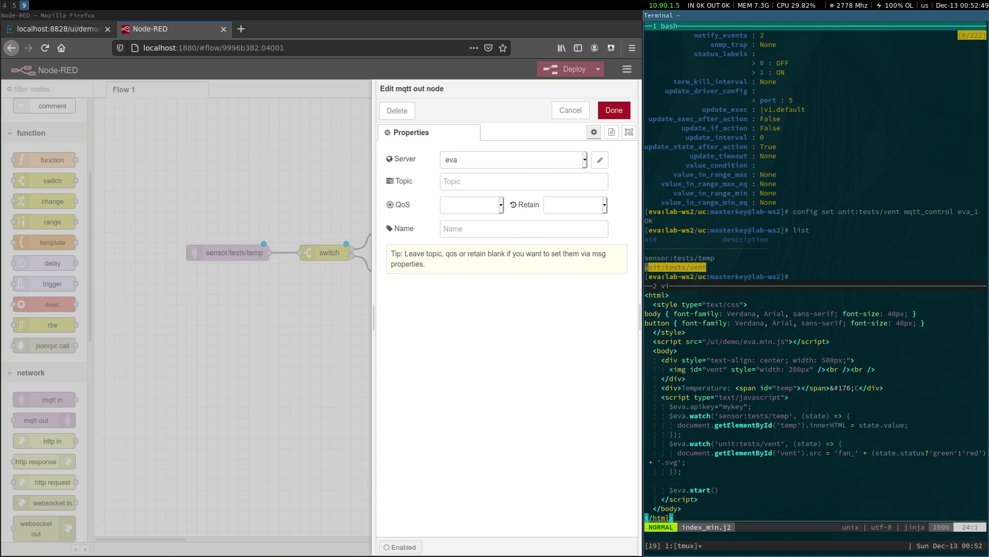
{"action": "key", "text": "Return"}
Set the mqtt out node's topic to unit/tests/vent/control, based on the copied ID, and apply it
{"action": "left_click", "coordinate": [483, 181]}
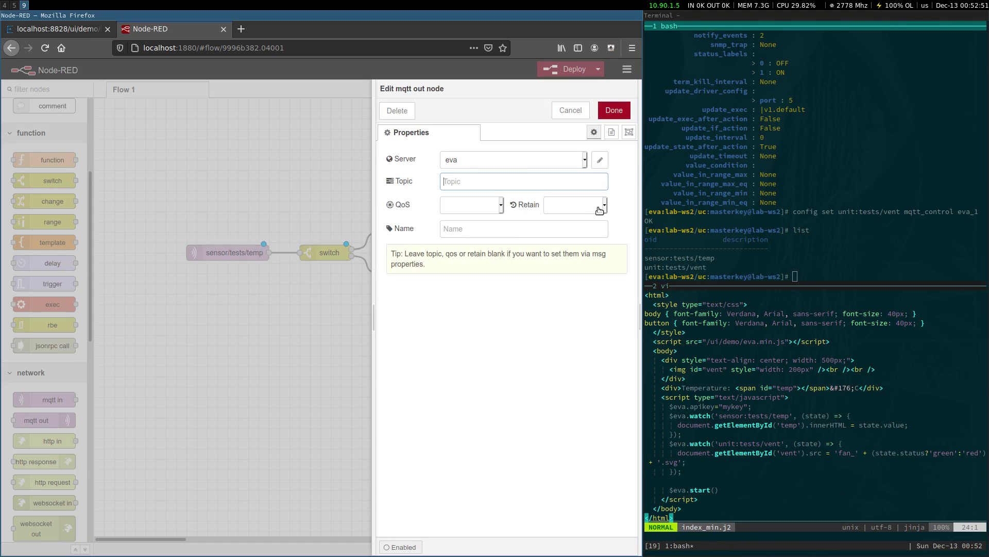
{"action": "key", "text": "ctrl+v"}
{"action": "key", "text": "BackSpace"}
{"action": "type", "text": "/"}
{"action": "key", "text": "End"}
{"action": "type", "text": "/control"}
{"action": "left_click", "coordinate": [614, 111]}
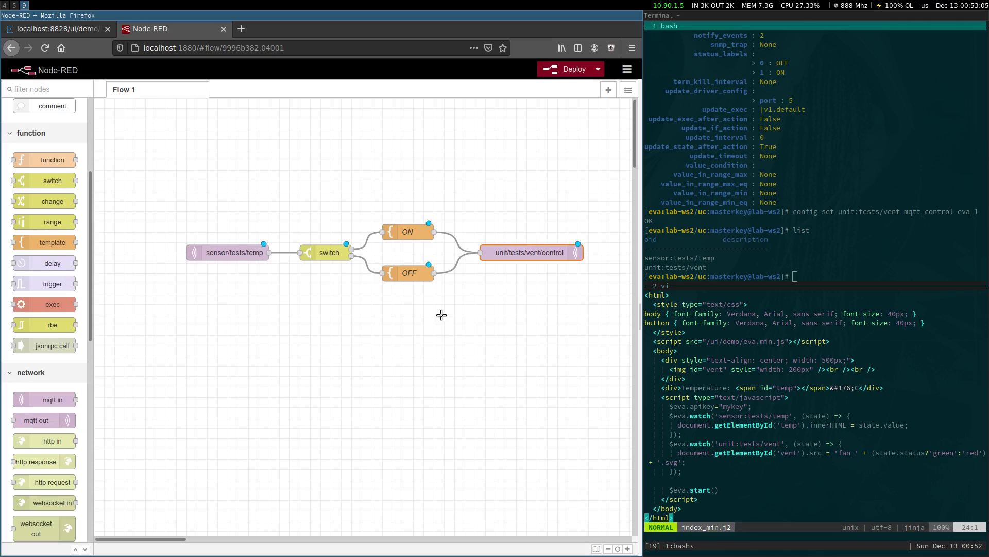
Move the unit/tests/vent/control node slightly closer to the templates and deploy the flow
{"action": "left_click_drag", "start_coordinate": [535, 254], "coordinate": [530, 253]}
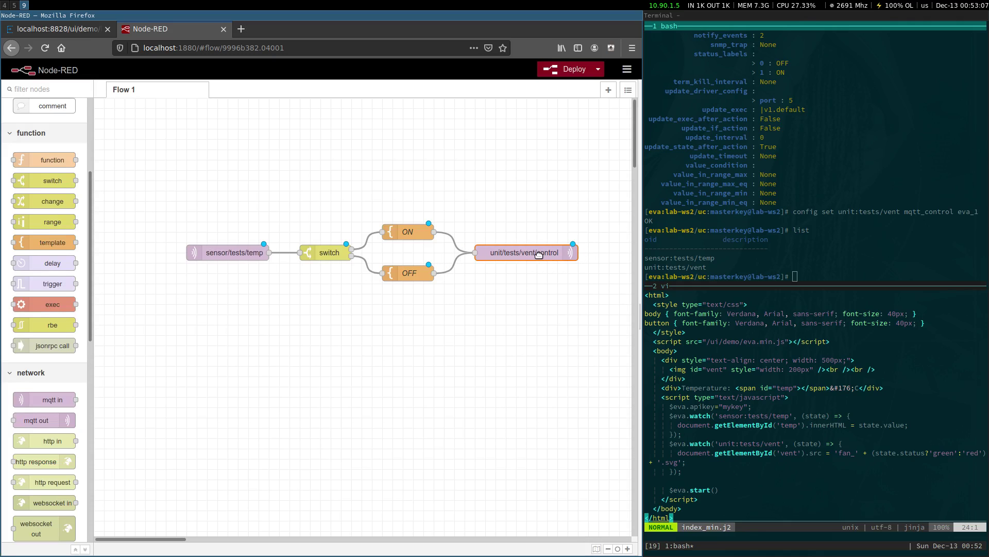
{"action": "left_click", "coordinate": [537, 277]}
{"action": "left_click", "coordinate": [573, 71]}
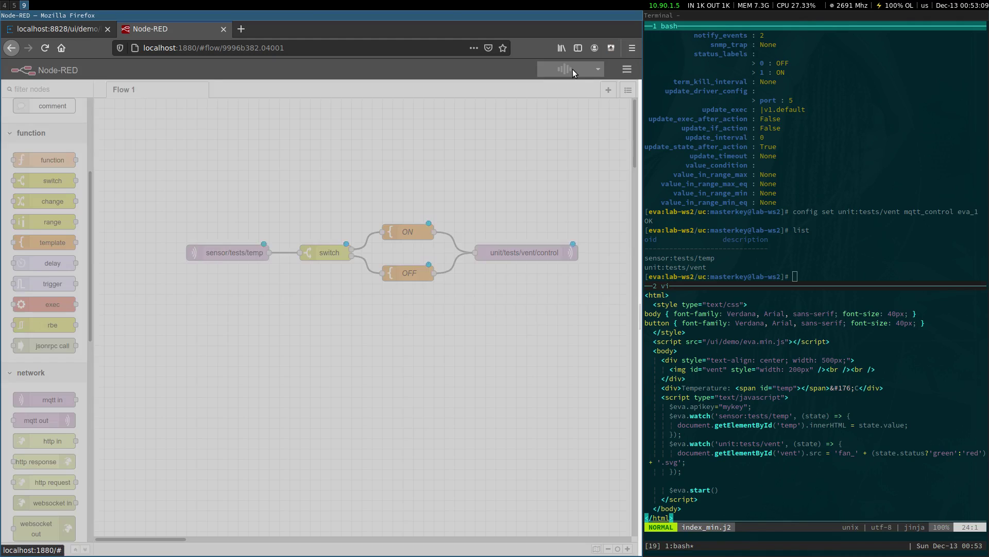
Show the demo UI page and update sensor:tests/temp to the value 10 from the EVA console
{"action": "left_click", "coordinate": [80, 31]}
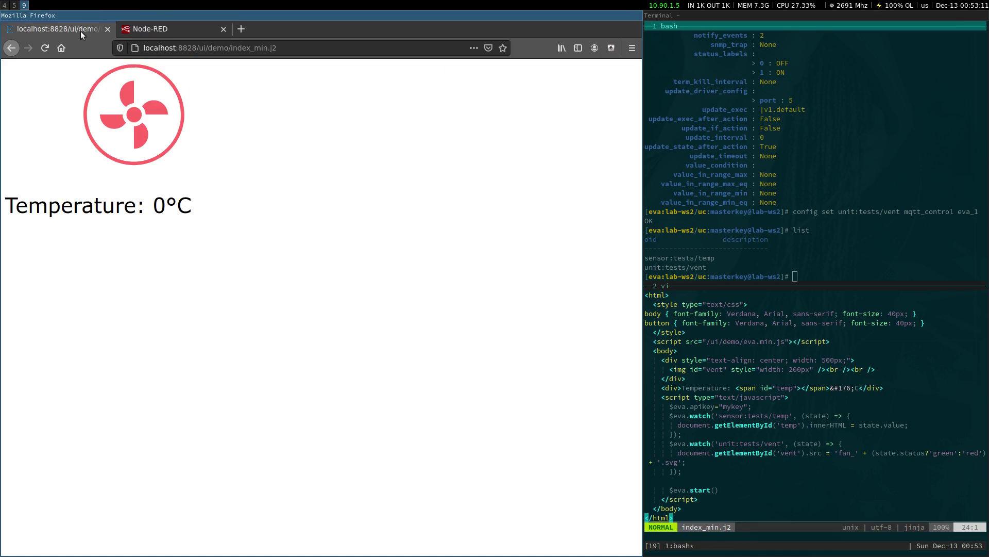
{"action": "type", "text": "u"}
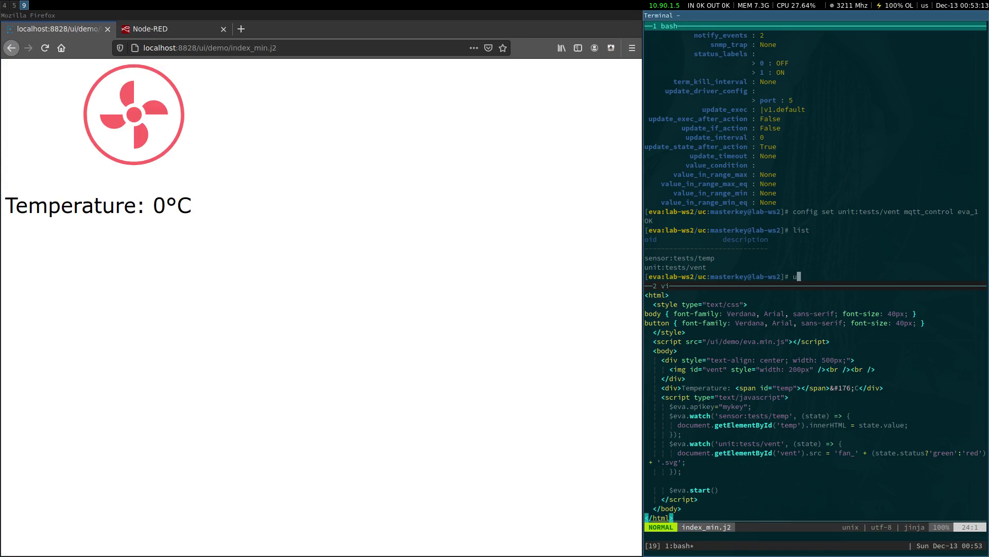
{"action": "type", "text": "pdate sensor:tests/temp -v10"}
{"action": "key", "text": "Return"}
Update sensor:tests/temp to 26 from the EVA console to test the fan's ON branch
{"action": "key", "text": "Up"}
{"action": "key", "text": "BackSpace"}
{"action": "key", "text": "BackSpace"}
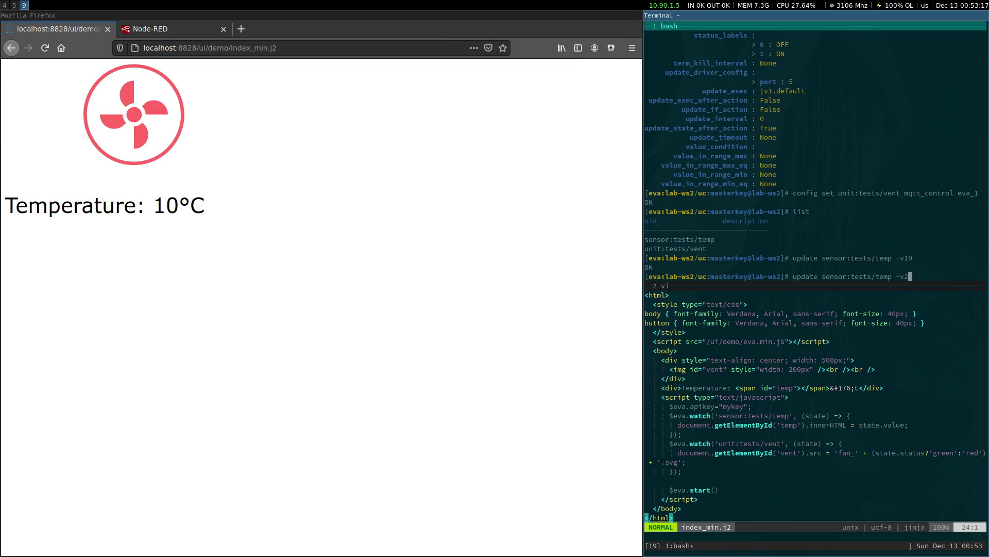
{"action": "type", "text": "26"}
{"action": "key", "text": "Return"}
Update sensor:tests/temp to 20 from the EVA console to test the fan's OFF branch
{"action": "key", "text": "Up"}
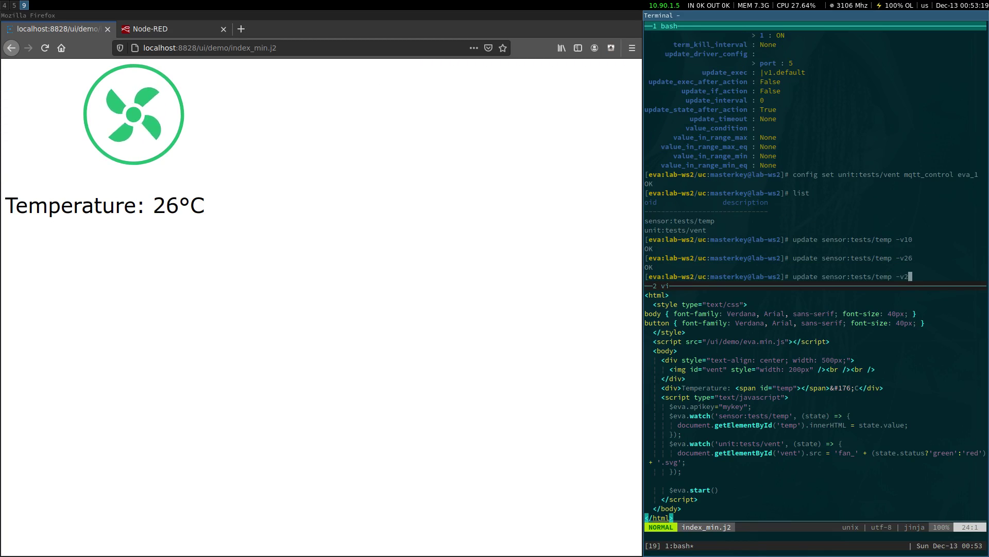
{"action": "key", "text": "BackSpace"}
{"action": "key", "text": "BackSpace"}
{"action": "type", "text": "20"}
{"action": "key", "text": "Return"}
Update sensor:tests/temp to 25 from the EVA console to test the switching threshold
{"action": "key", "text": "Up"}
{"action": "key", "text": "BackSpace"}
{"action": "key", "text": "BackSpace"}
{"action": "type", "text": "25"}
{"action": "key", "text": "Return"}
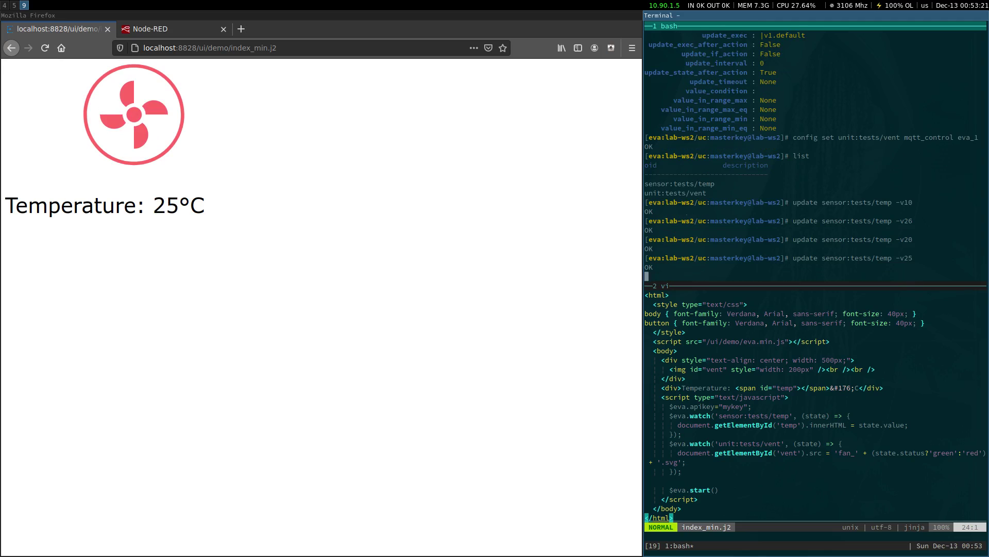
Update sensor:tests/temp back to 10 from the EVA console
{"action": "key", "text": "Up"}
{"action": "key", "text": "BackSpace"}
{"action": "key", "text": "BackSpace"}
{"action": "type", "text": "10"}
{"action": "key", "text": "Return"}
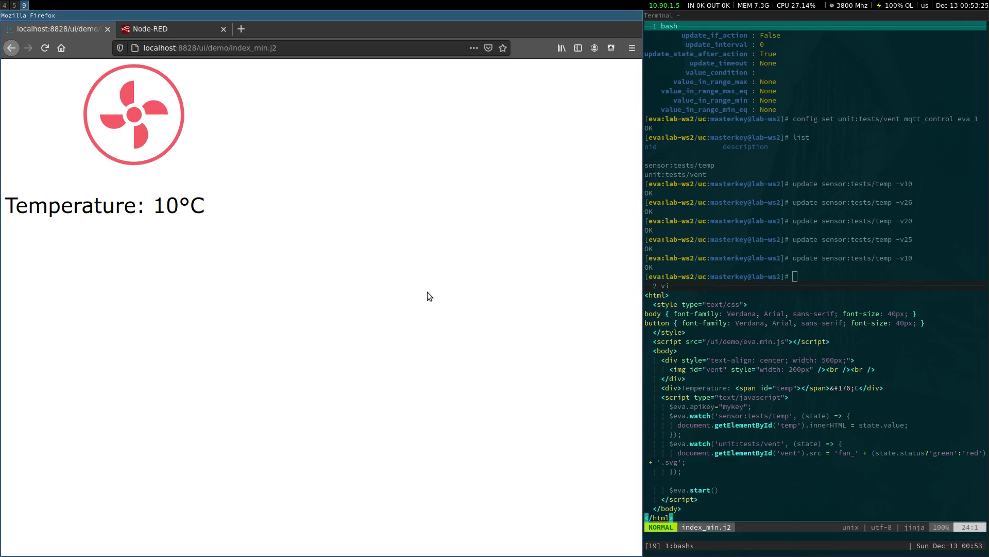
Return to the Node-RED flow and look over its deployed nodes and the node palette
{"action": "key", "text": "ctrl+Tab"}
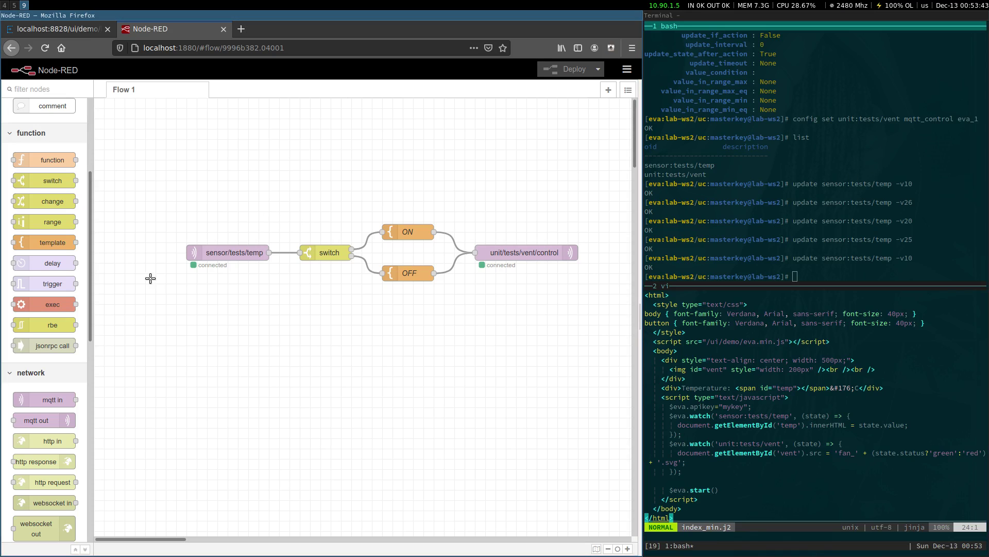
{"action": "scroll", "coordinate": [90, 202], "scroll_direction": "up", "scroll_amount": 3}
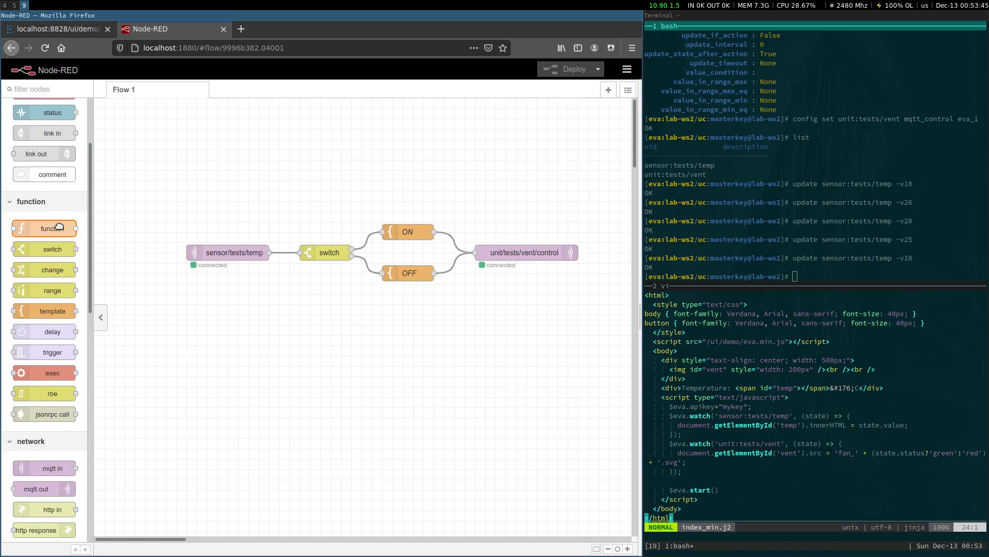
{"action": "mouse_move", "coordinate": [59, 226]}
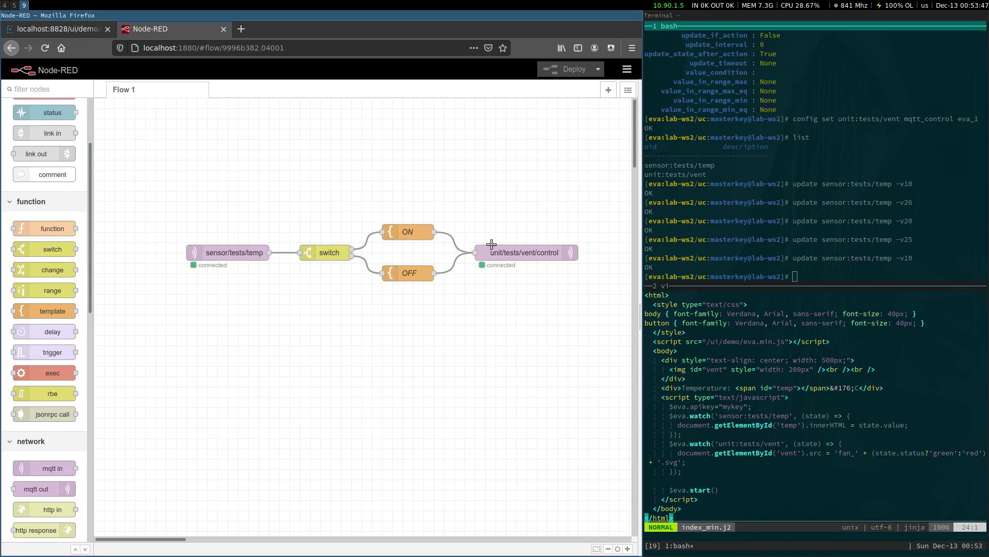